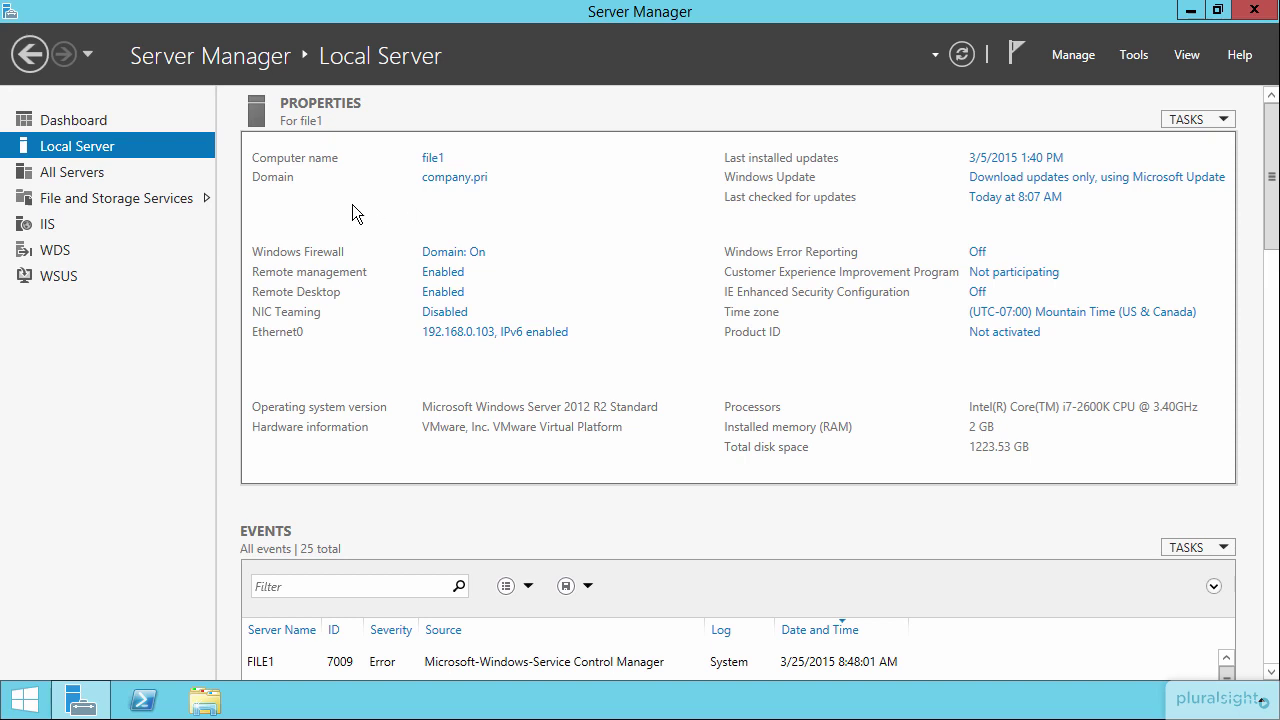
# Bring up the Run prompt to launch services.msc
pyautogui.press('super+r')
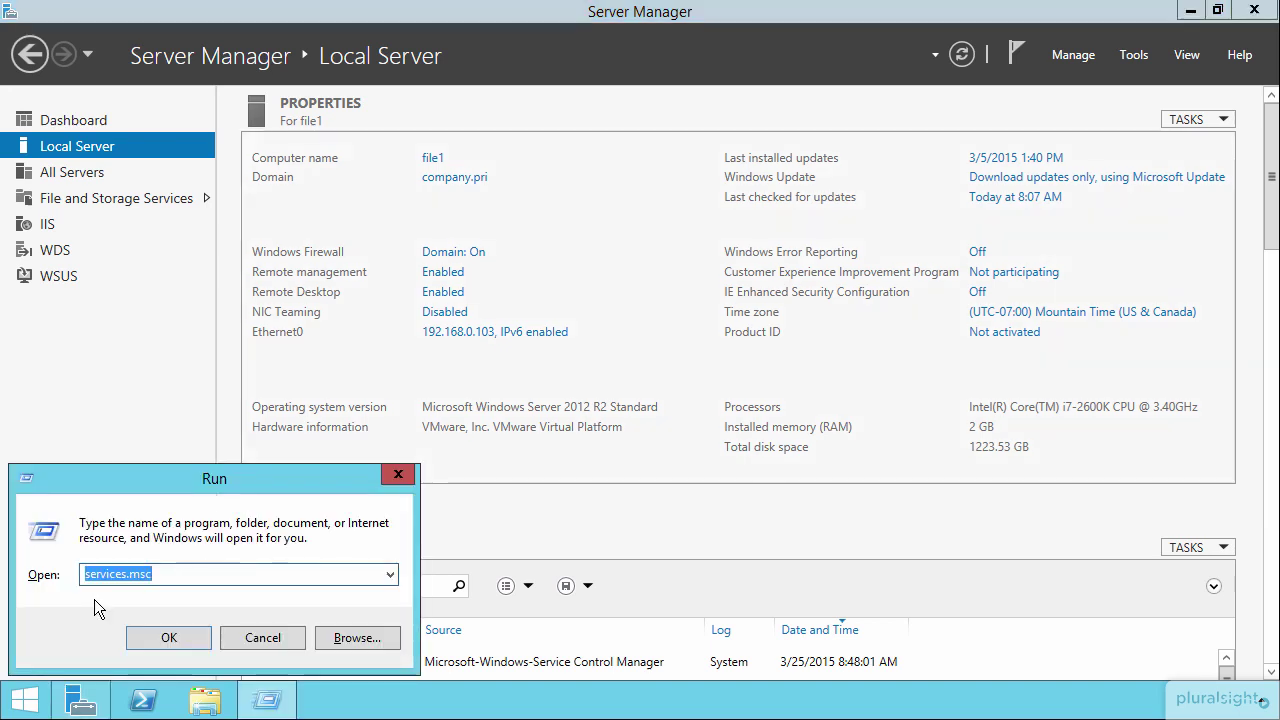
# Launch Services and auto-fit the Name, Startup Type and Log On As columns
pyautogui.click(168, 638)
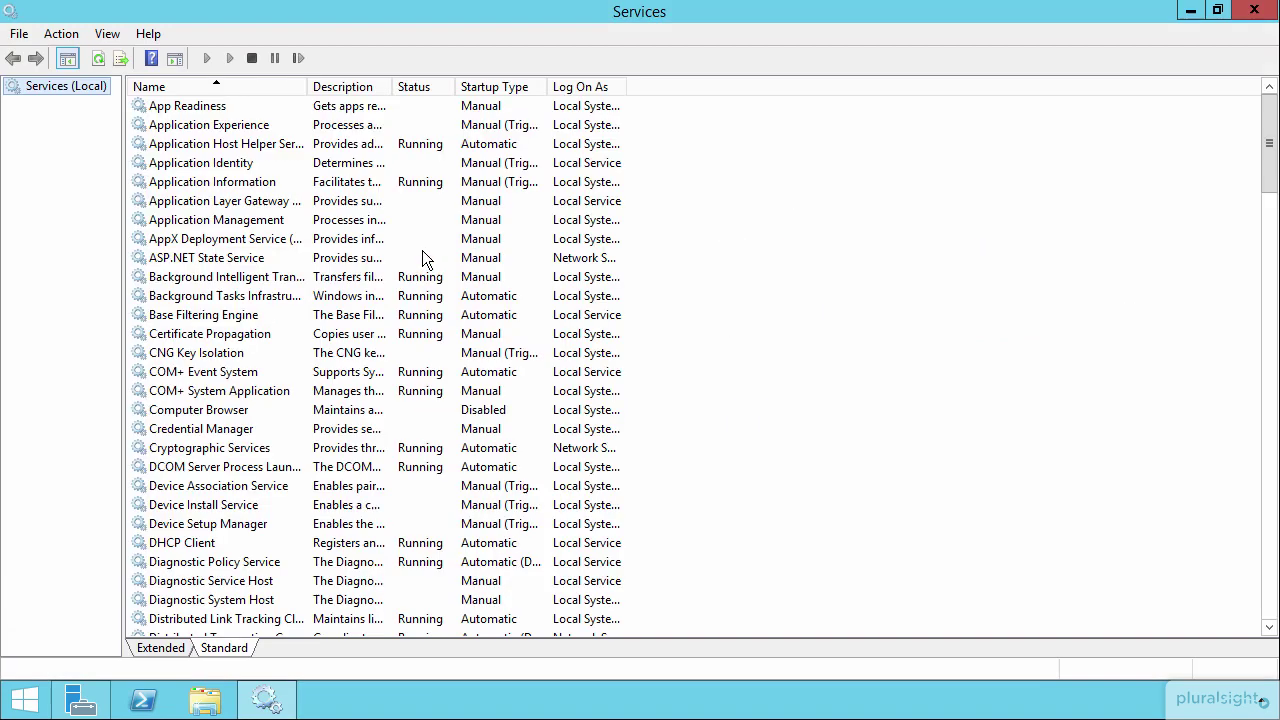
pyautogui.doubleClick(302, 86)
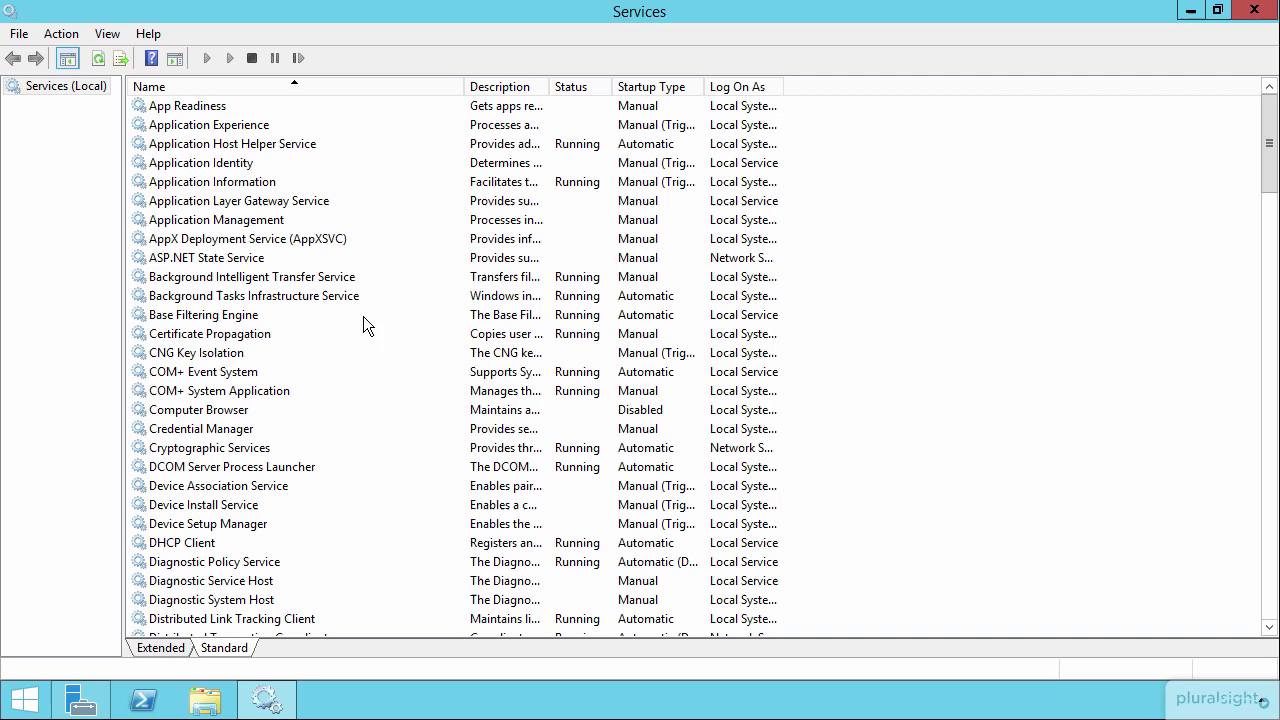
pyautogui.doubleClick(704, 82)
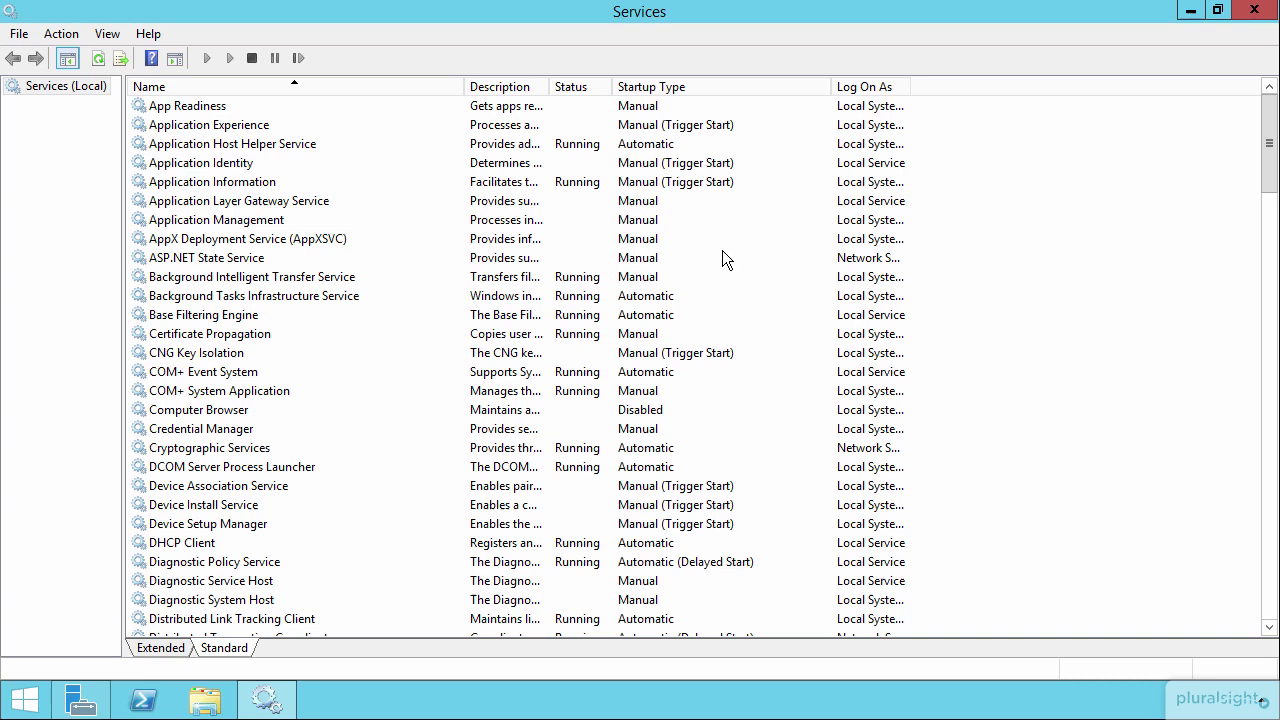
pyautogui.doubleClick(910, 85)
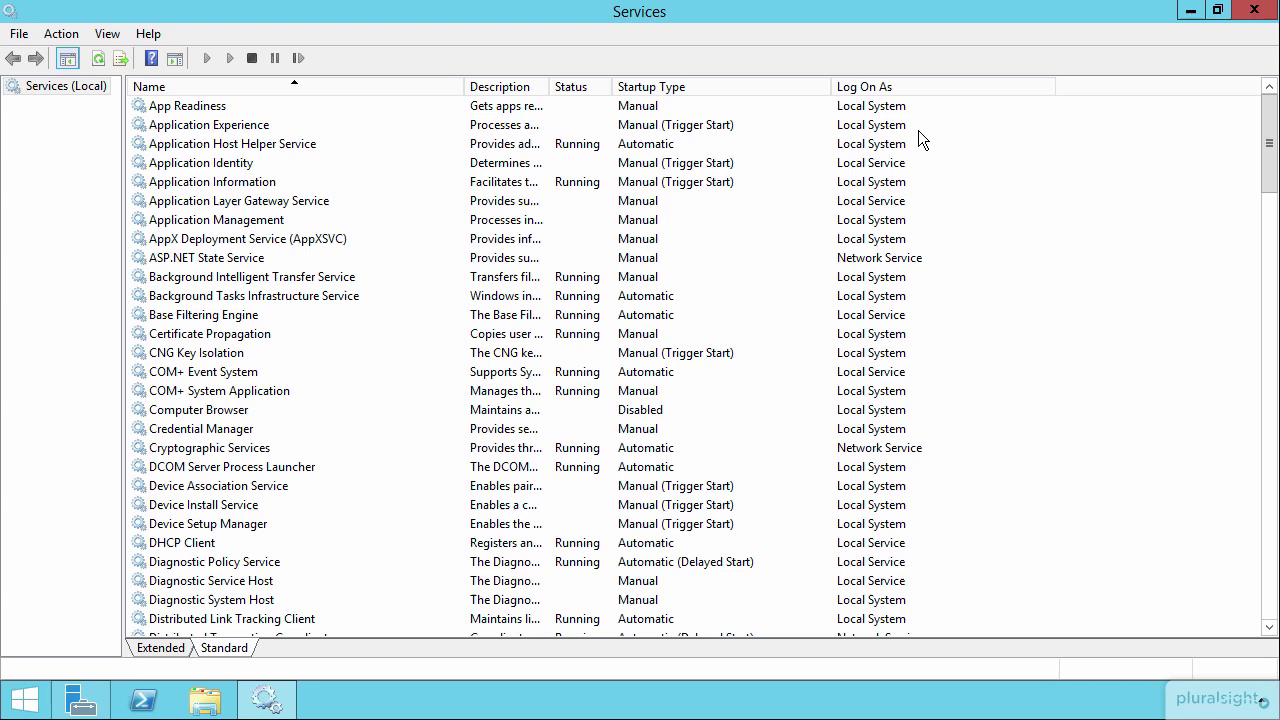
pyautogui.click(888, 107)
pyautogui.click(879, 165)
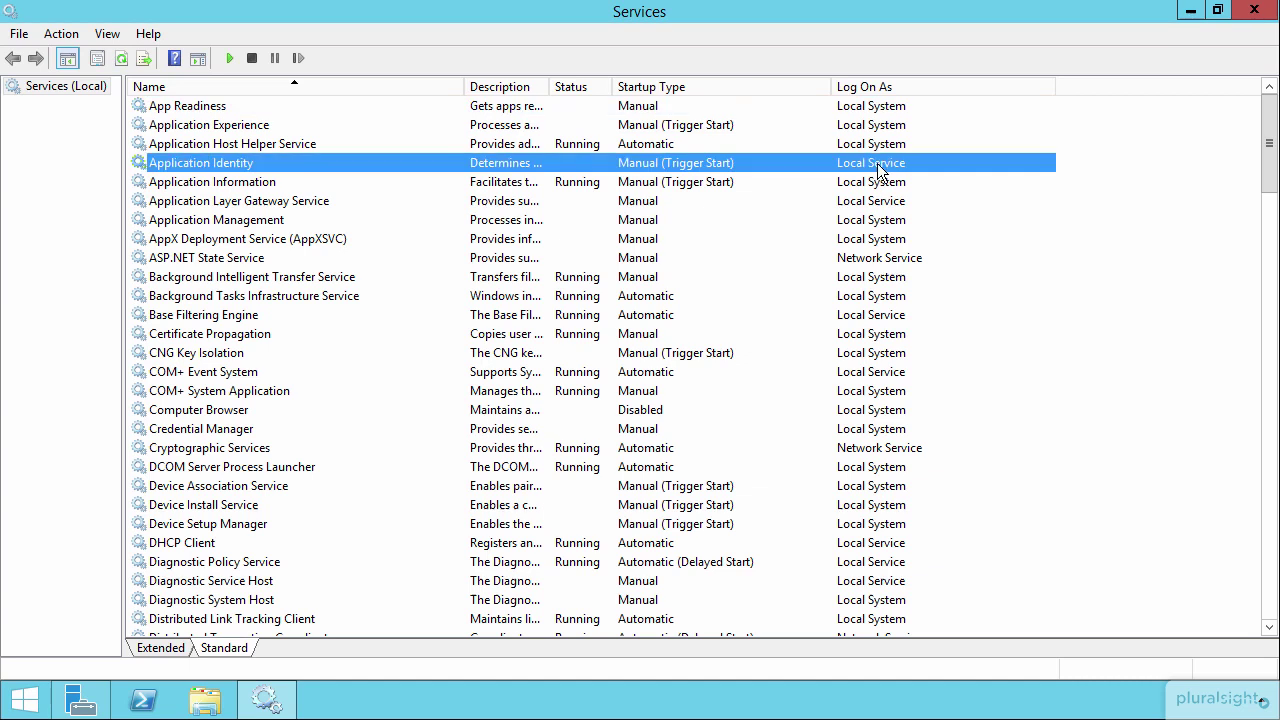
pyautogui.click(882, 259)
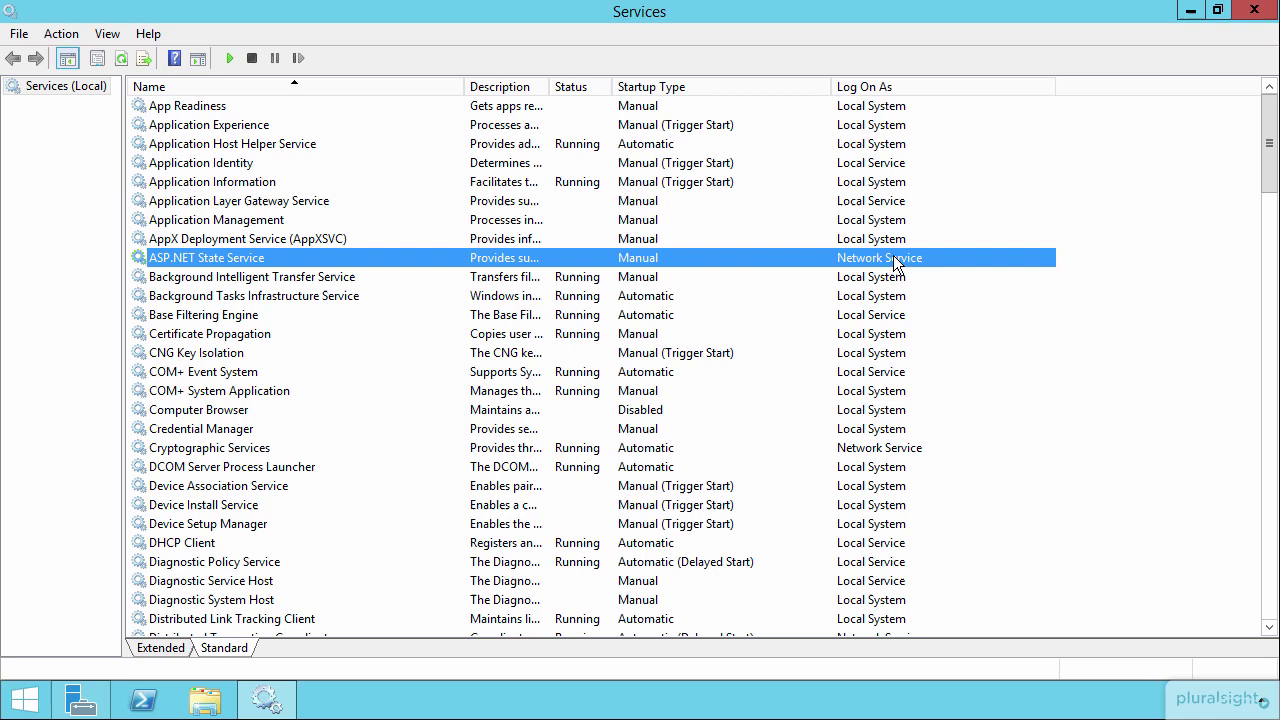
# Scroll down the services list and open the VMware Tools service properties
pyautogui.click(341, 393)
pyautogui.scroll(-5, 341, 400)
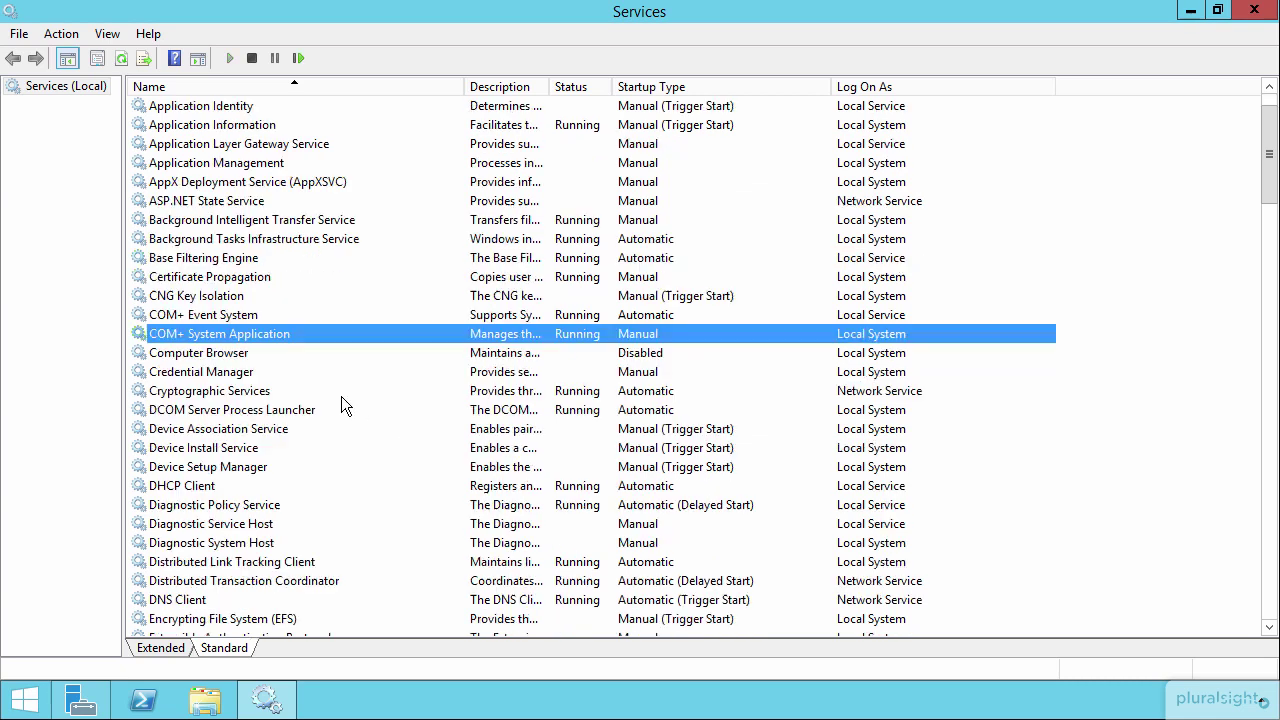
pyautogui.scroll(-20, 341, 398)
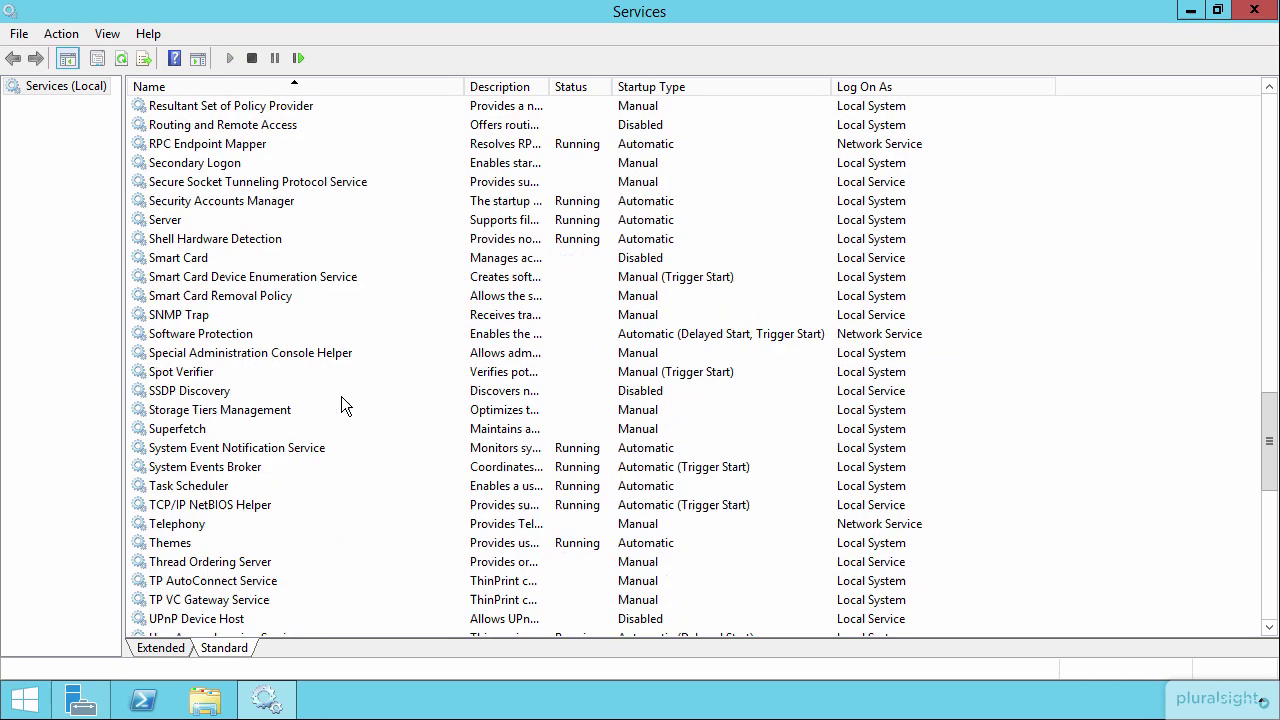
pyautogui.scroll(-4, 341, 397)
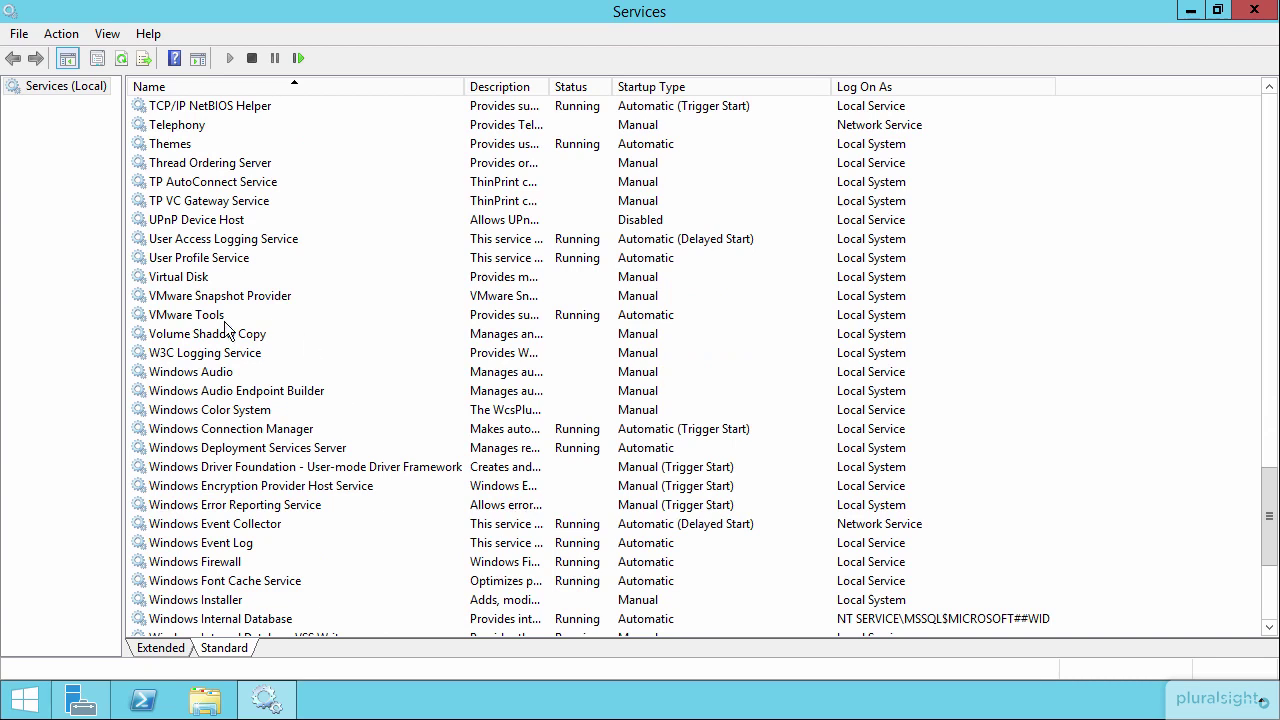
pyautogui.doubleClick(204, 320)
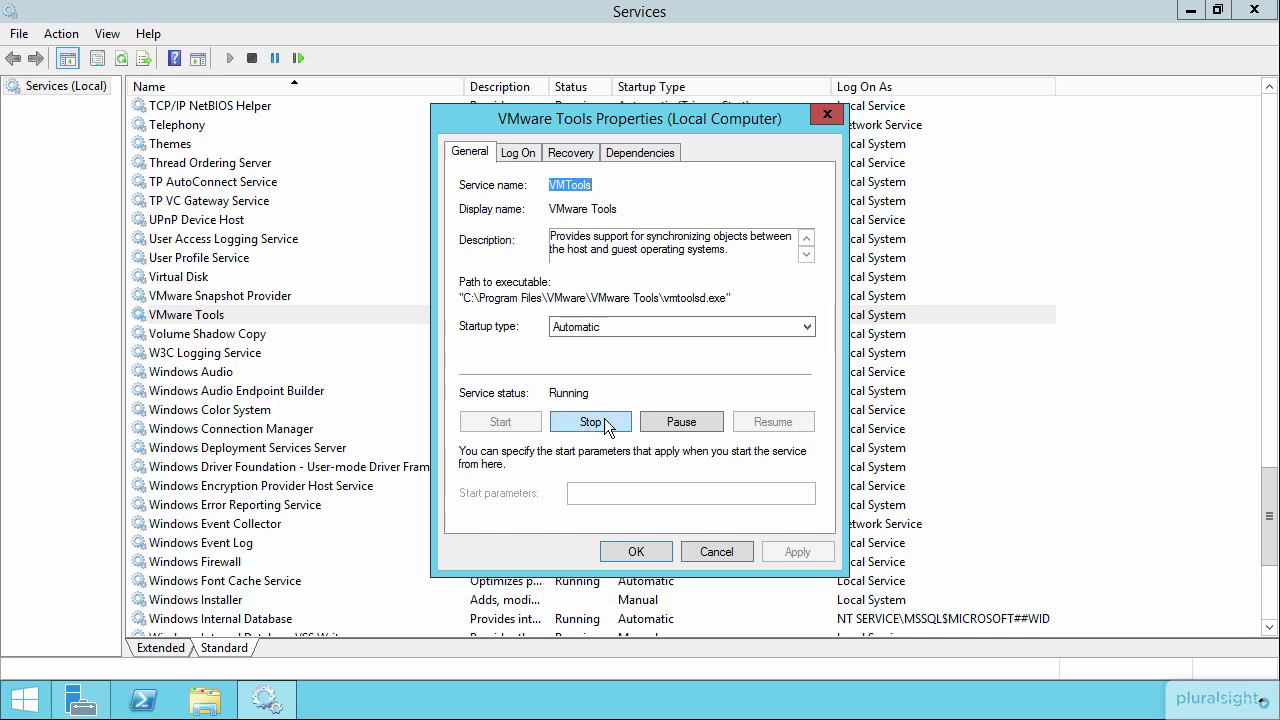
# Show VMware Tools' Log On settings, currently the Local System account
pyautogui.click(519, 152)
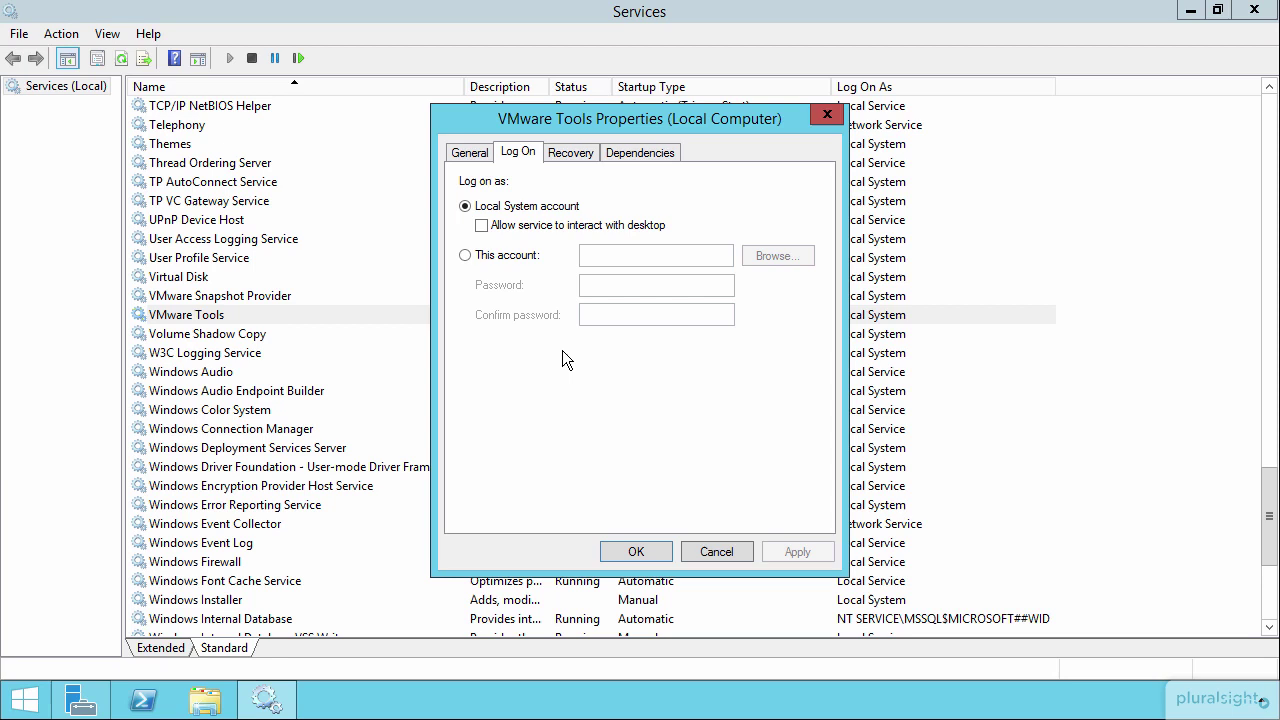
# Switch VMware Tools to 'This account' and set the account search location to company.pri
pyautogui.click(509, 256)
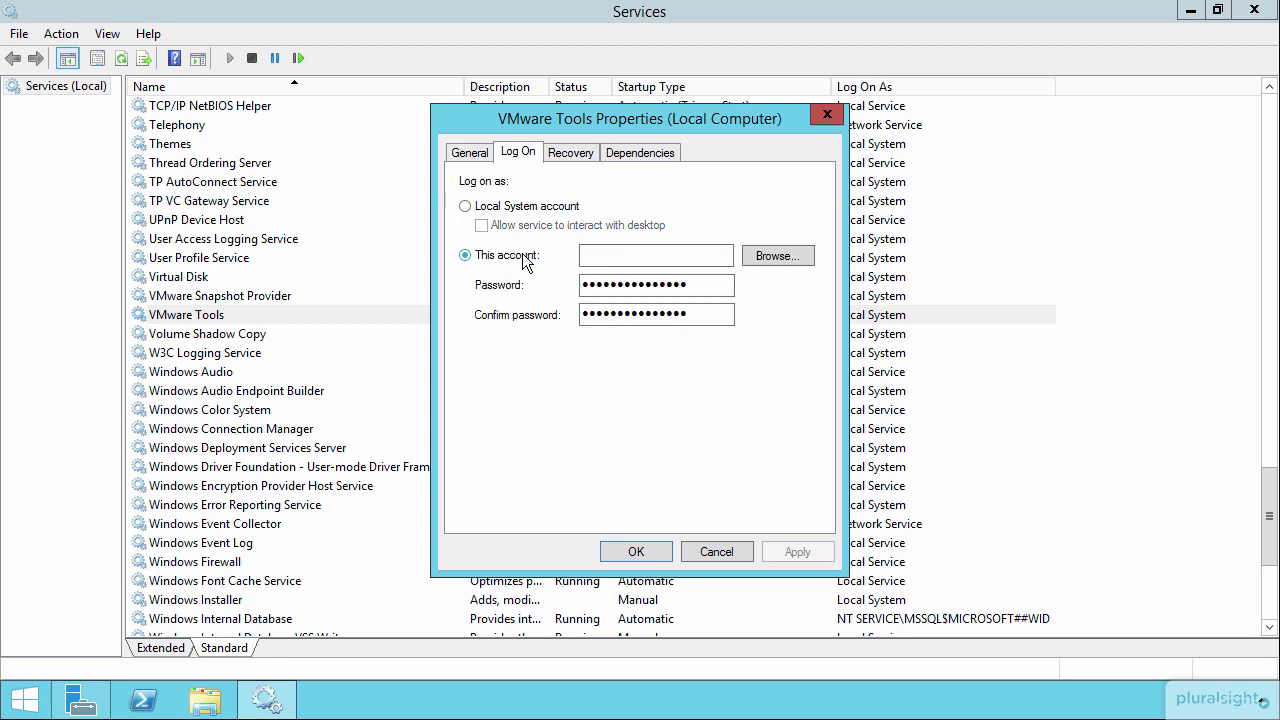
pyautogui.click(777, 256)
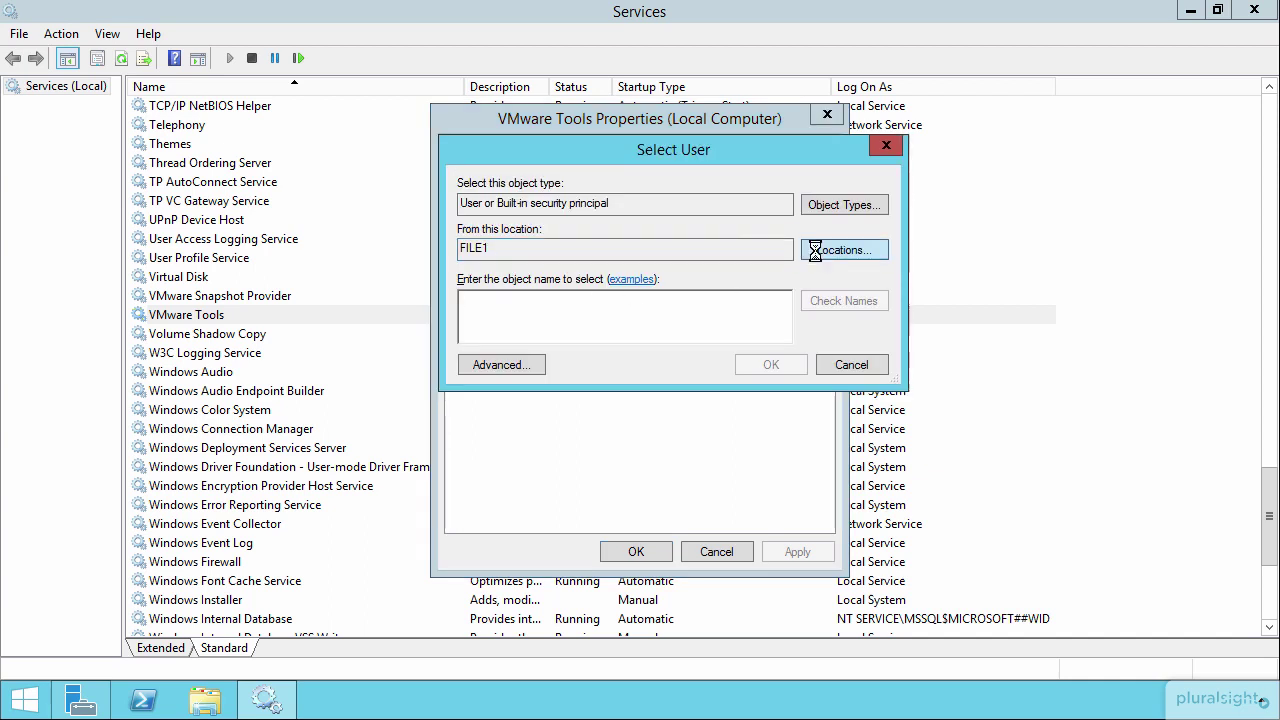
pyautogui.click(820, 250)
pyautogui.click(478, 281)
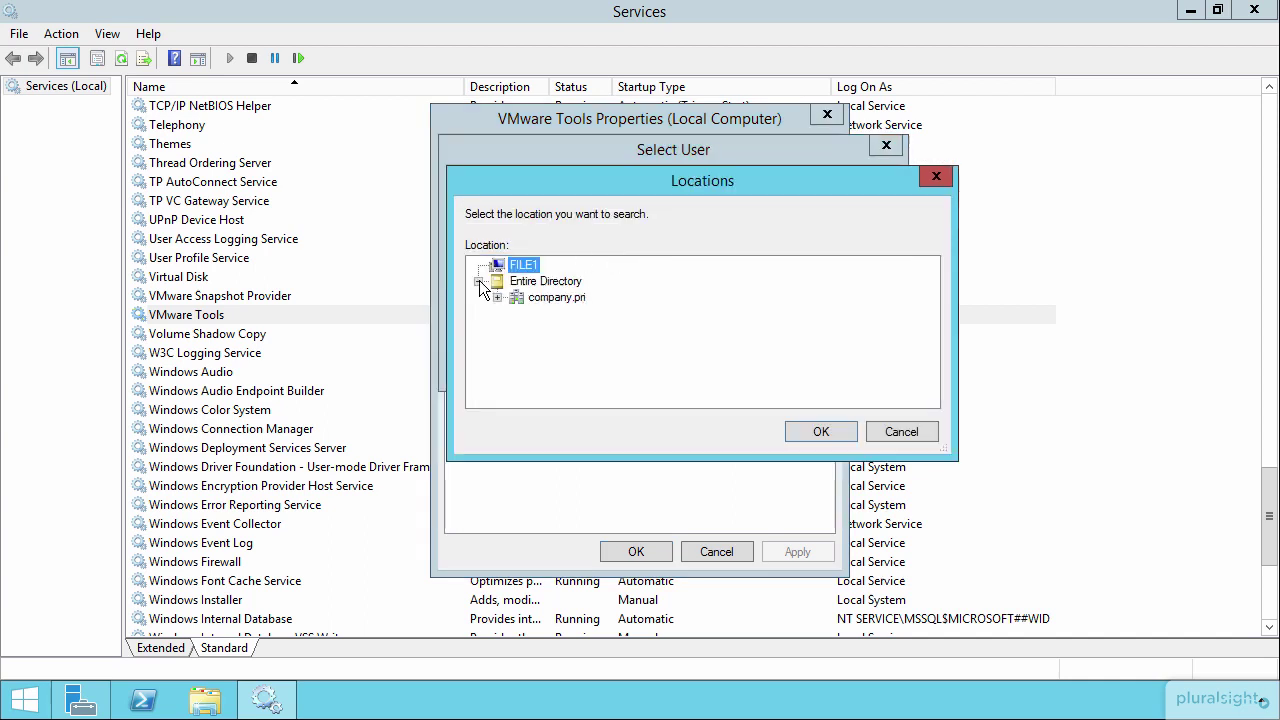
pyautogui.click(541, 298)
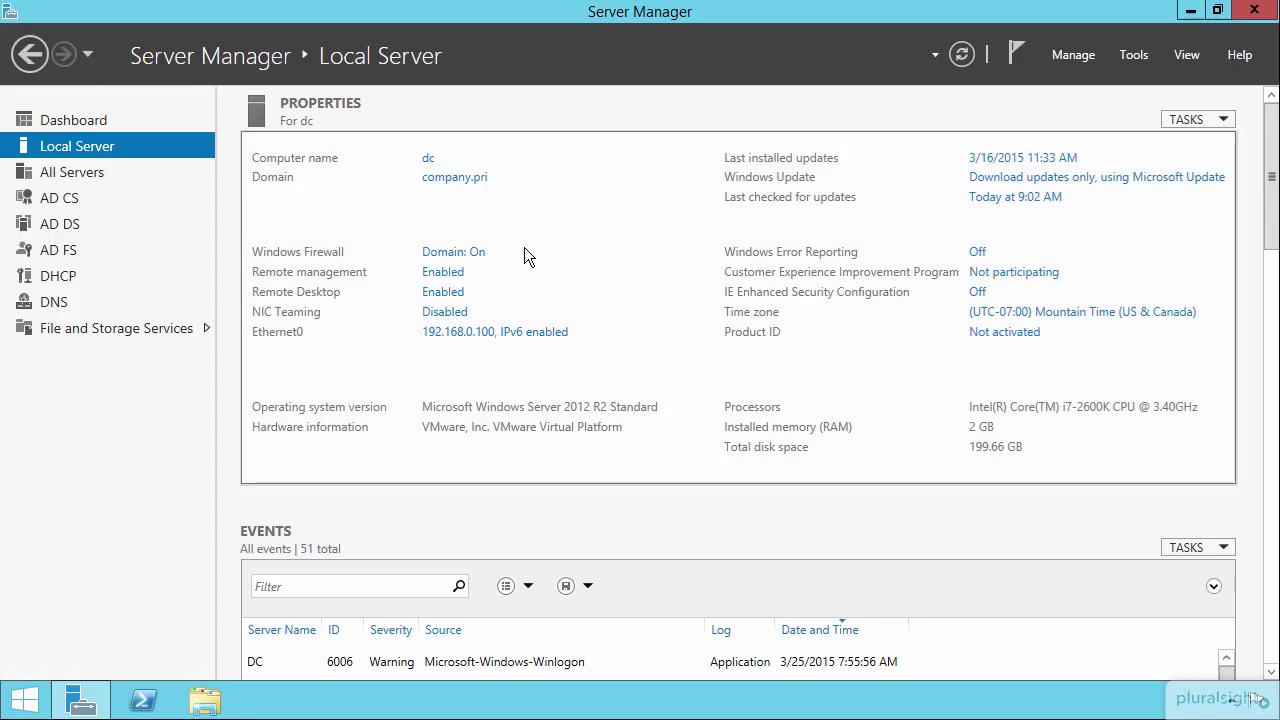
# Open Active Directory Users and Computers and start a new user in Company Users
pyautogui.click(1133, 56)
pyautogui.click(1087, 168)
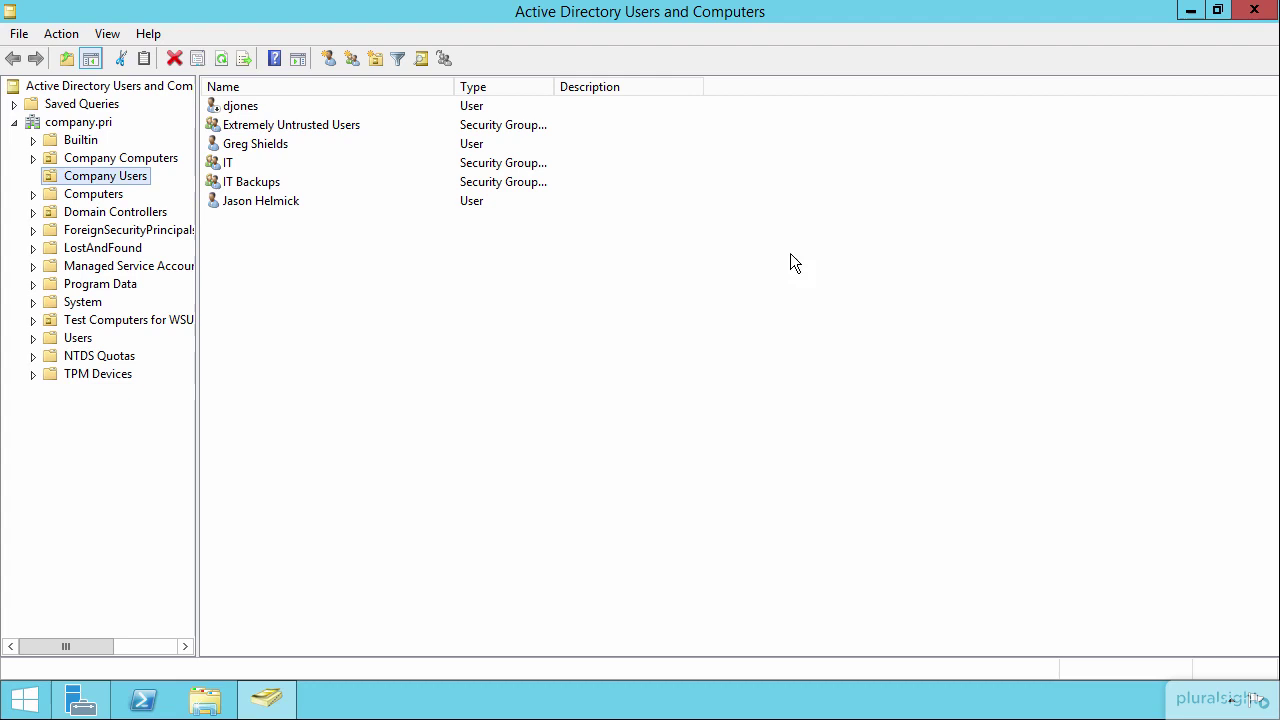
pyautogui.rightClick(122, 175)
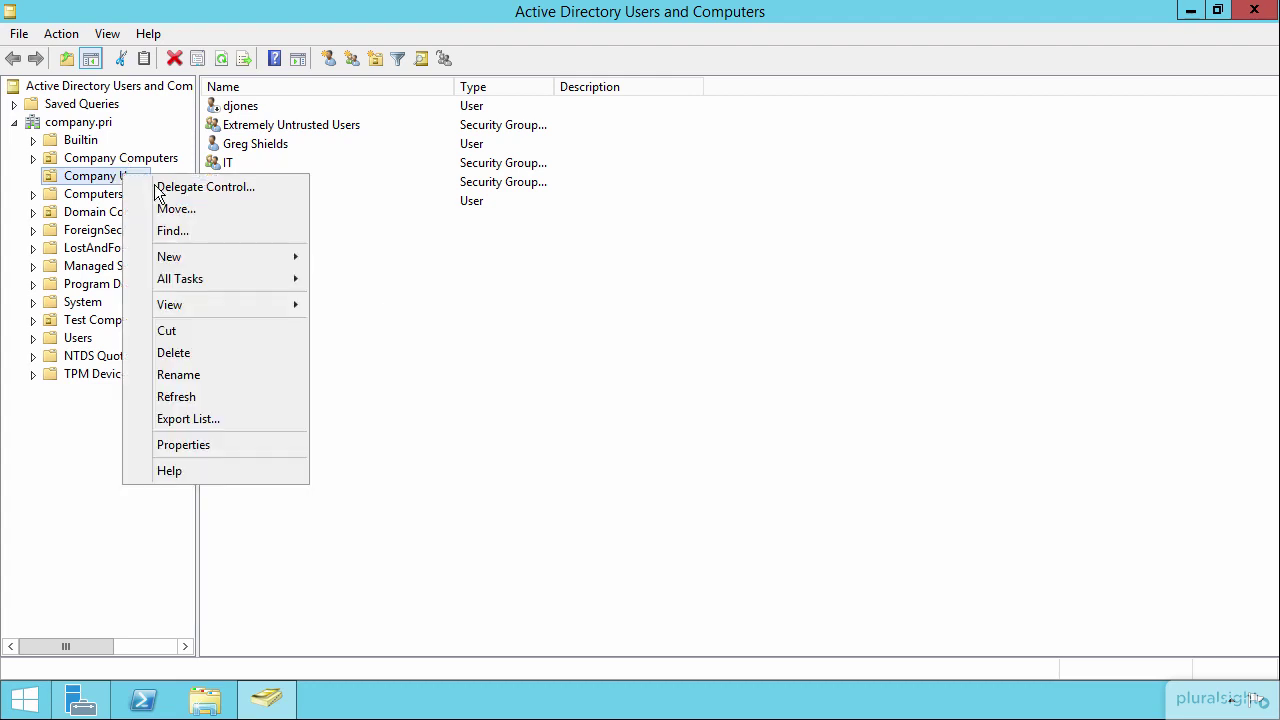
pyautogui.moveTo(185, 257)
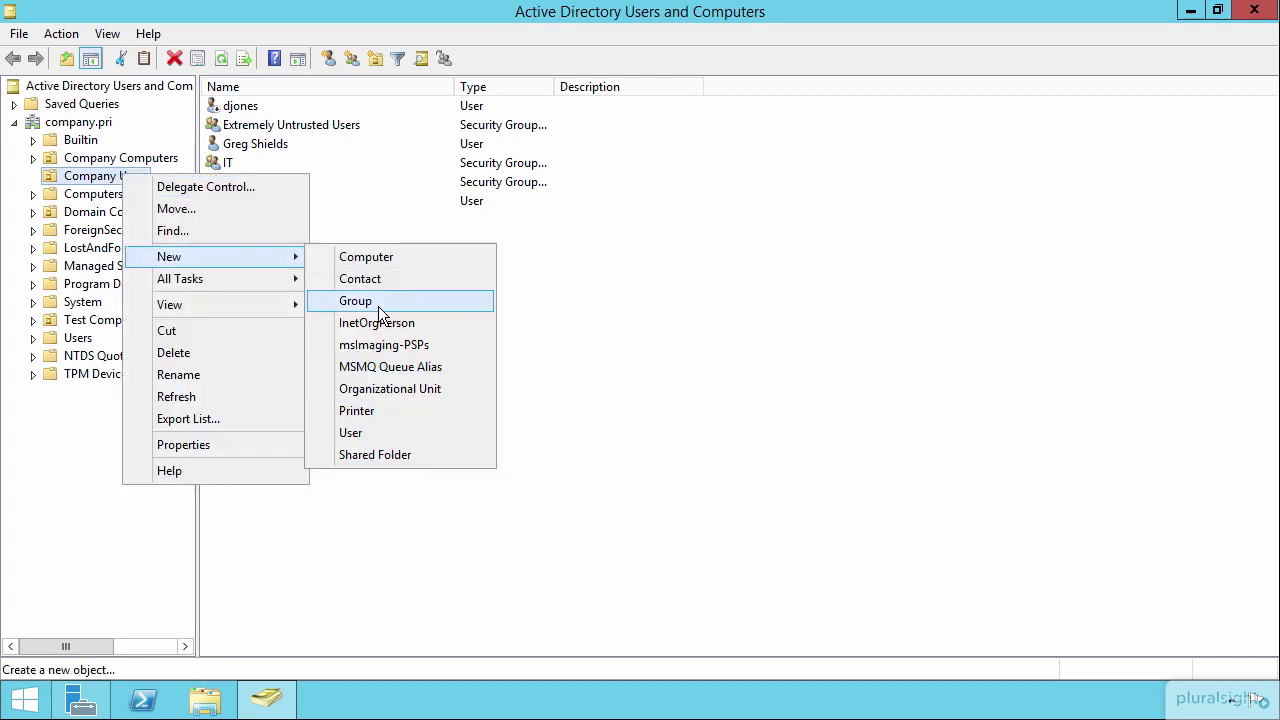
pyautogui.click(343, 436)
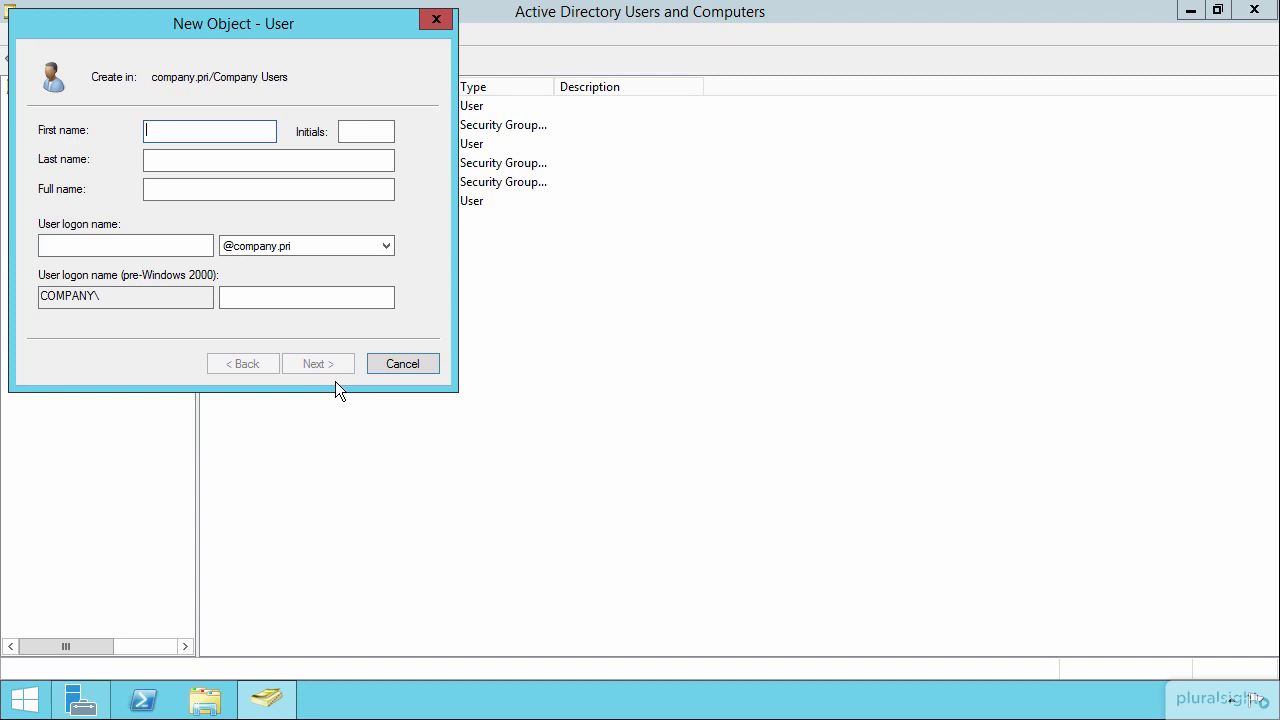
# Name the new user OurSrvAcct with logon name oursrvacct
pyautogui.write('OurSrvAcct')
pyautogui.press('Tab')
pyautogui.press('Tab')
pyautogui.press('Tab')
pyautogui.press('Tab')
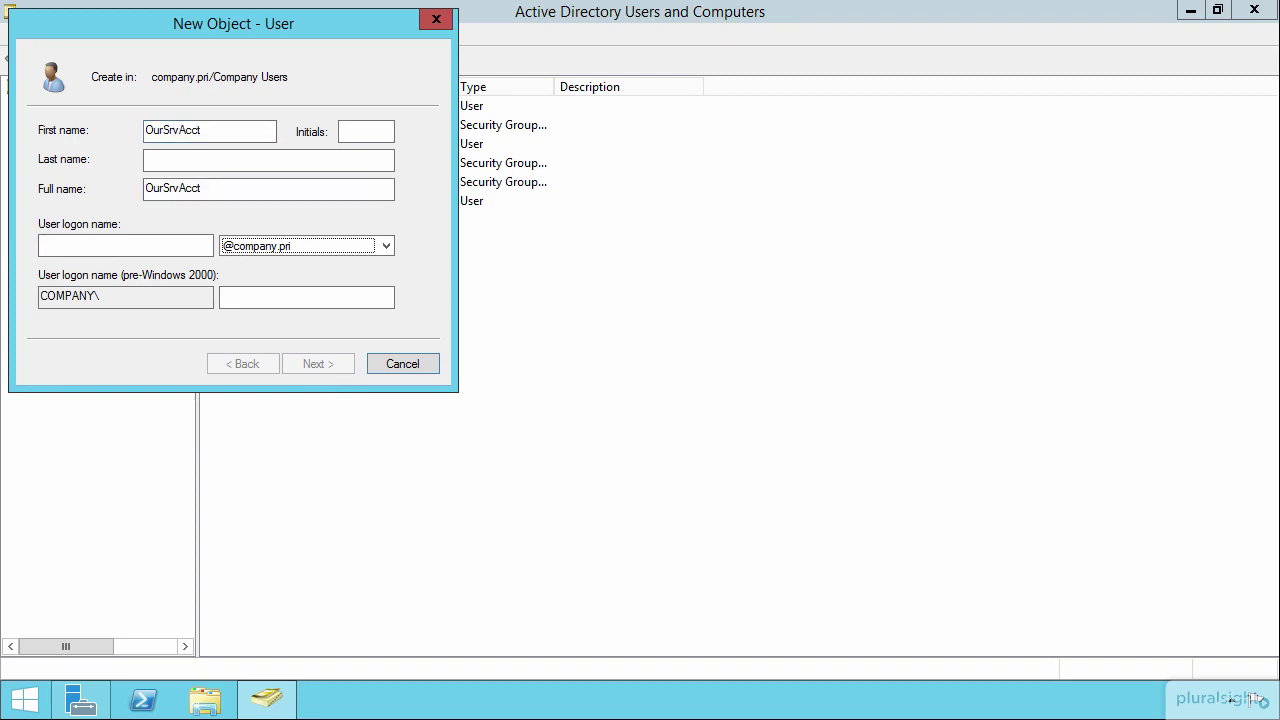
pyautogui.click(125, 245)
pyautogui.write('ours')
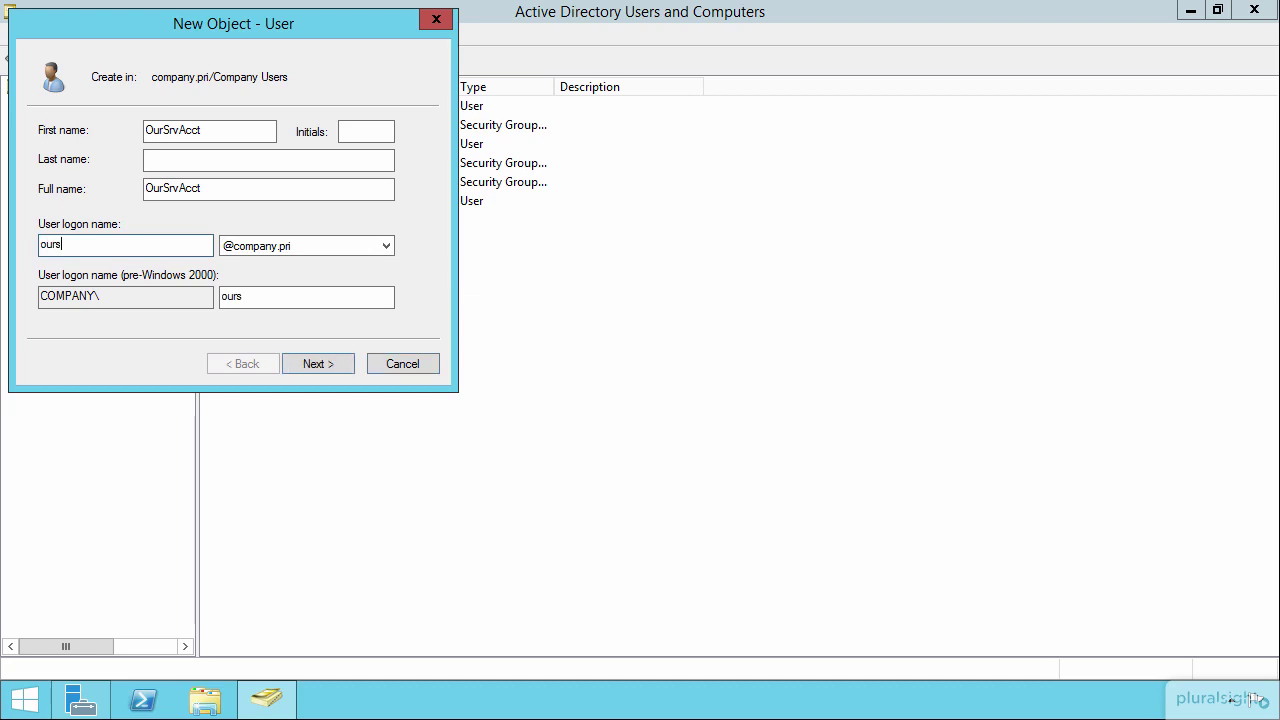
pyautogui.write('rvacct')
pyautogui.hotkey('shift', 'Home')
# Enter and confirm the new account's password
pyautogui.click(325, 364)
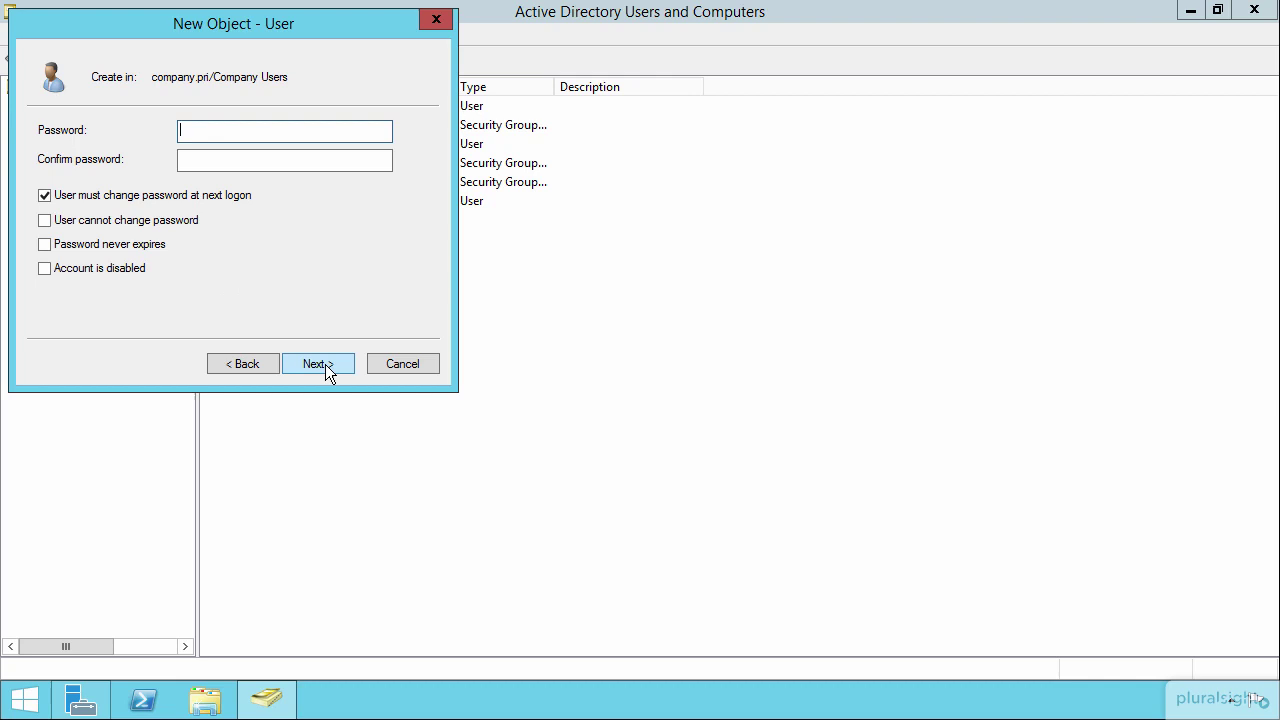
pyautogui.write('Pa$$w0rd')
pyautogui.press('Tab')
pyautogui.write('Pa$$w0rd')
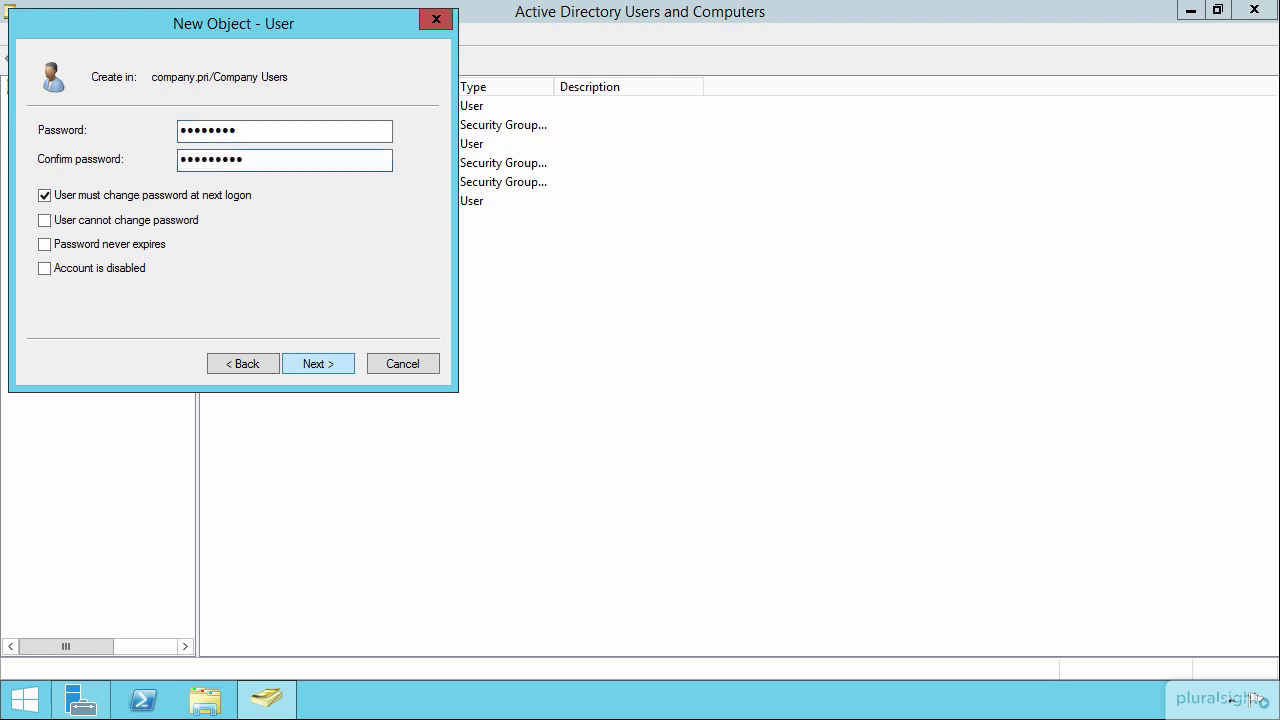
pyautogui.hotkey('shift', 'Home')
pyautogui.write('Pa$$w0rd')
# Clear 'User must change password at next logon', leave other password options off, and create the user
pyautogui.click(81, 197)
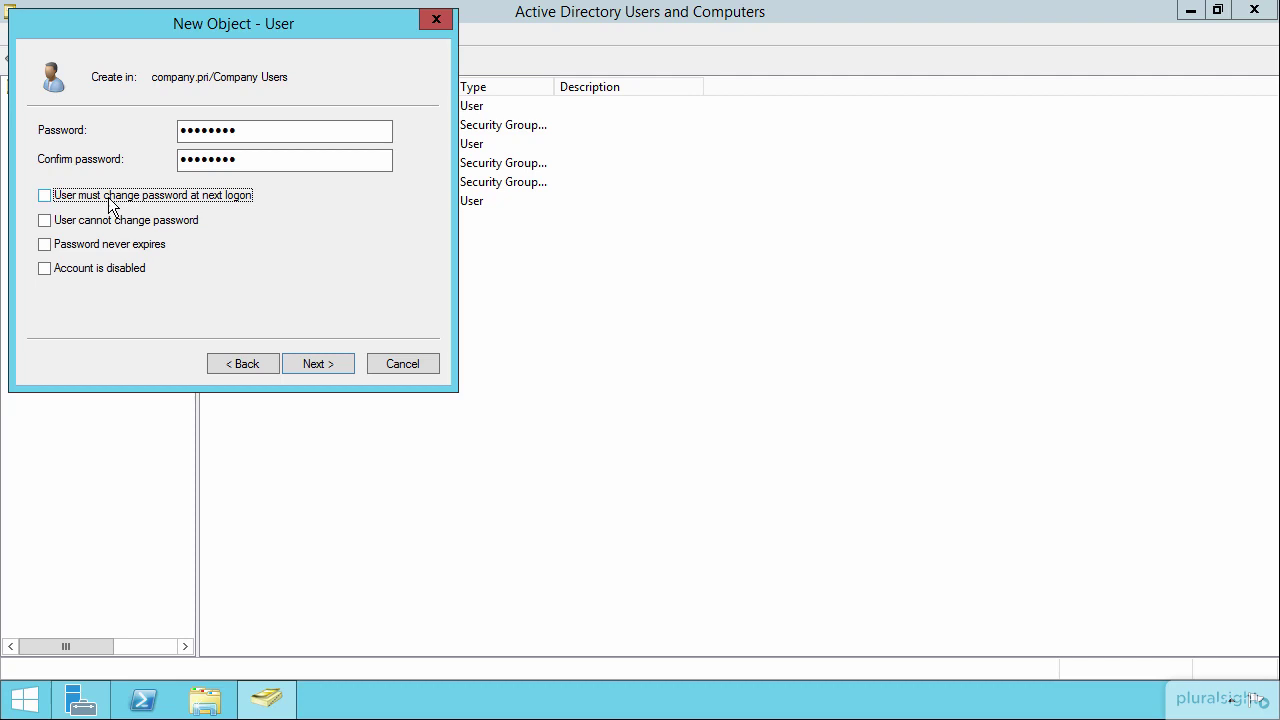
pyautogui.click(103, 222)
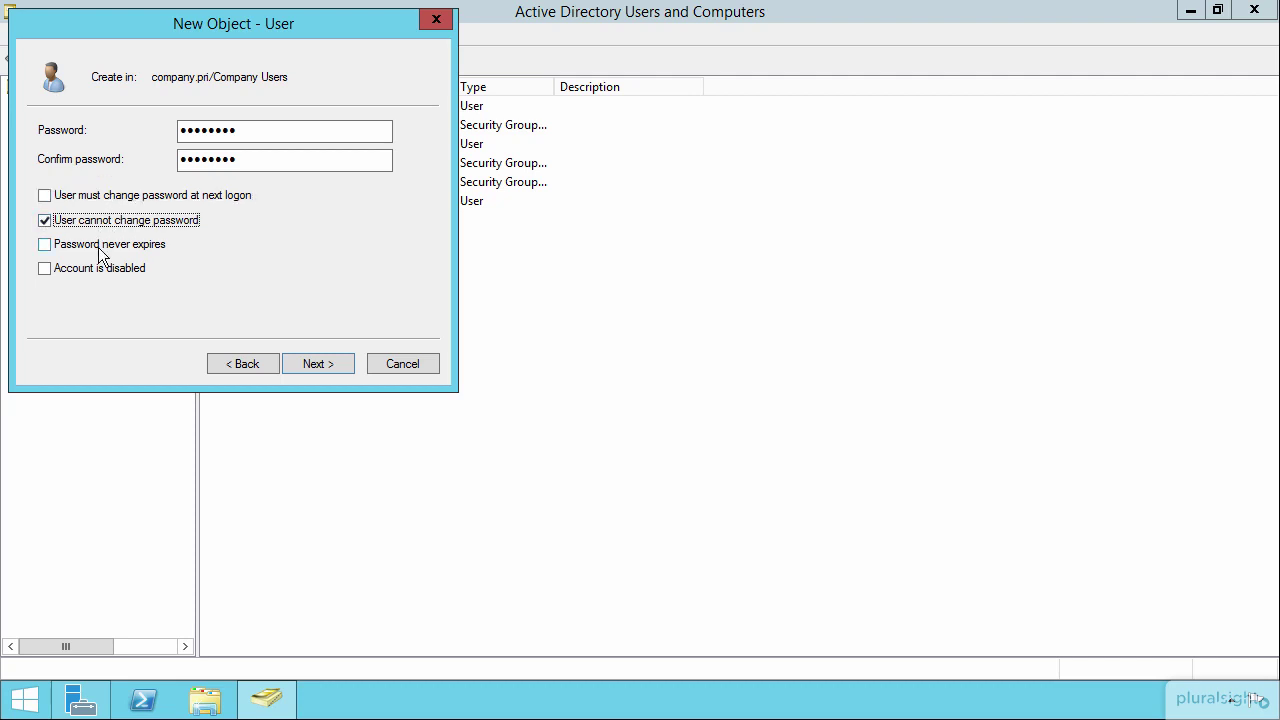
pyautogui.click(104, 246)
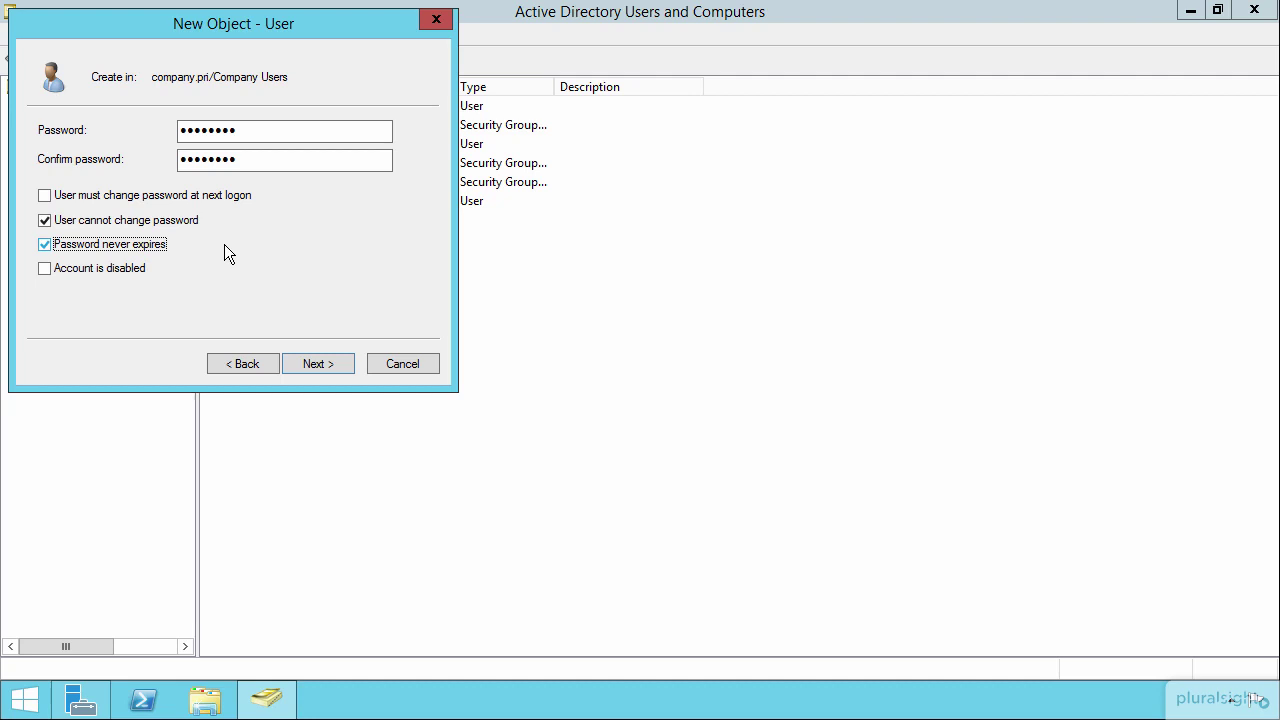
pyautogui.click(44, 220)
pyautogui.click(44, 244)
pyautogui.click(316, 366)
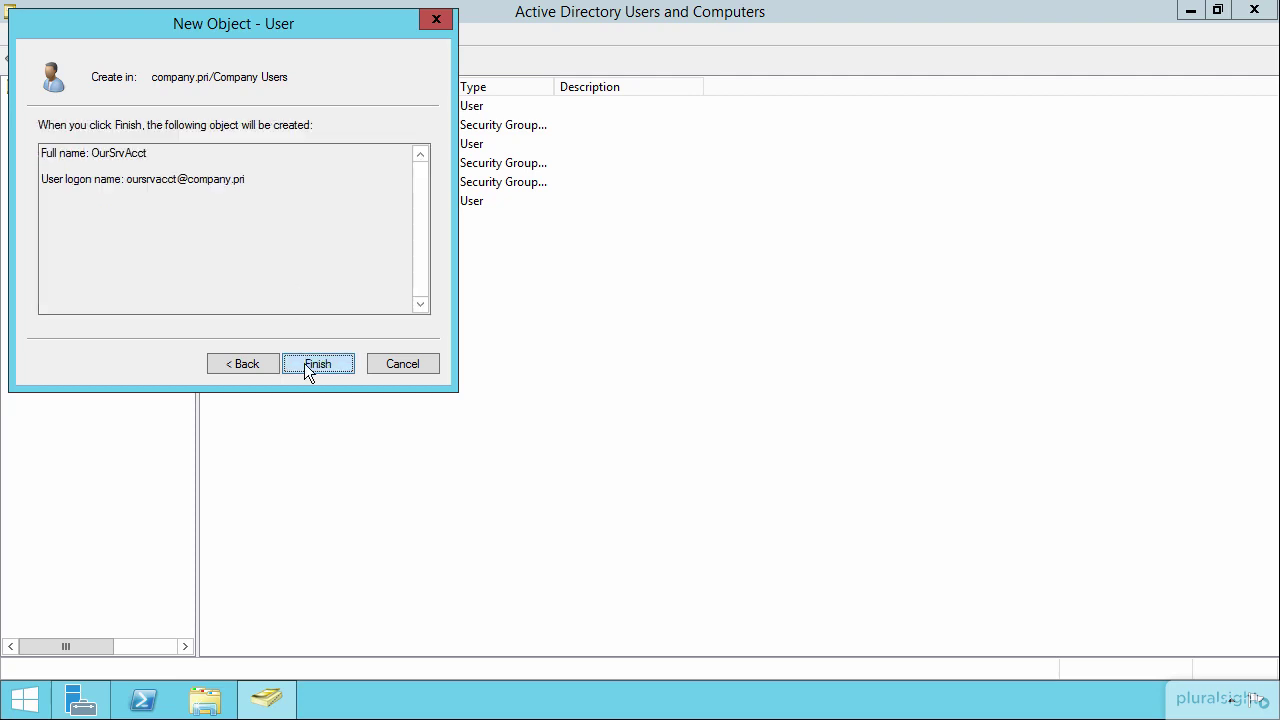
pyautogui.click(309, 363)
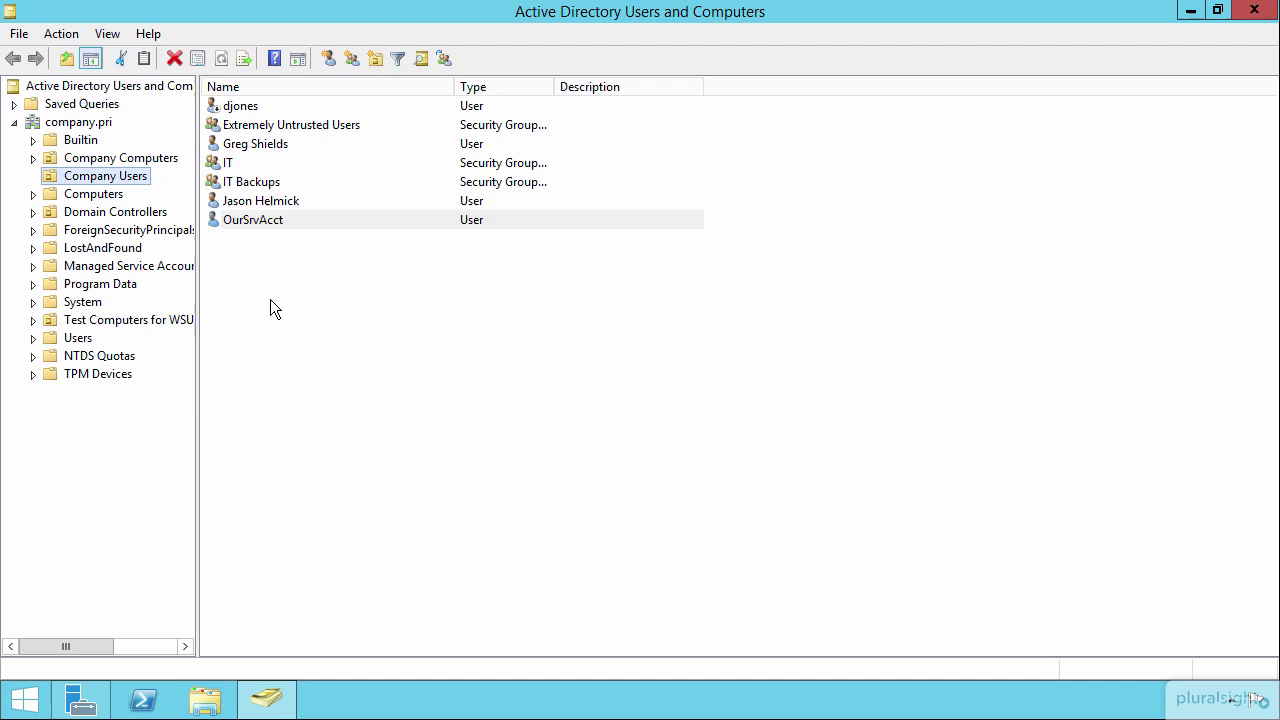
# Open OurSrvAcct's properties and view its Member Of list, showing only Domain Users
pyautogui.doubleClick(265, 221)
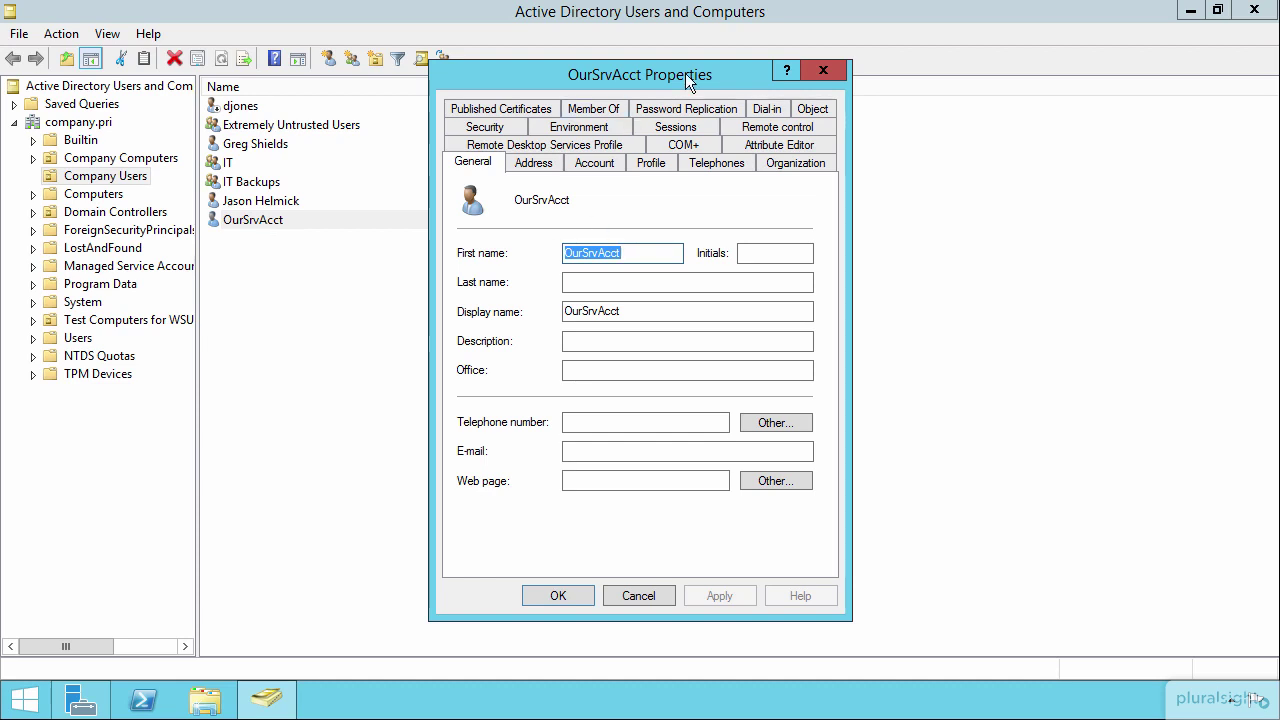
pyautogui.click(599, 110)
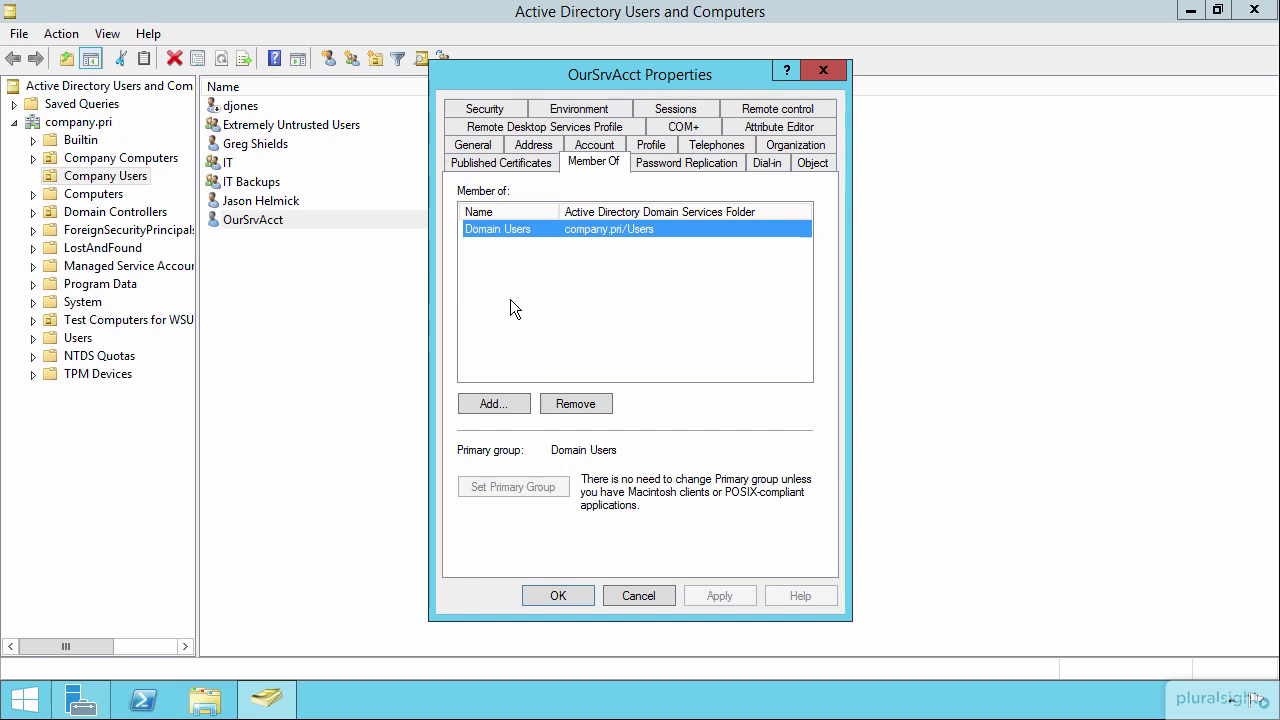
# Add OurSrvAcct to the Domain Admins group and save its properties
pyautogui.click(489, 404)
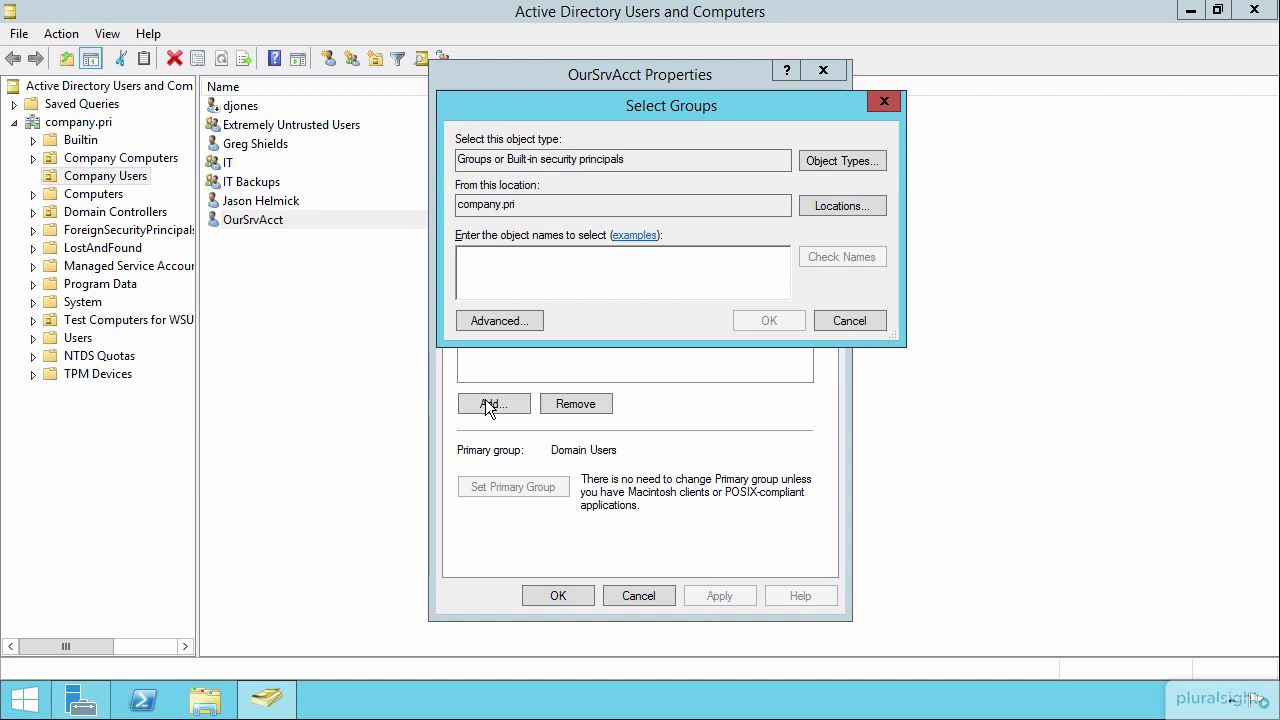
pyautogui.write('domain admins')
pyautogui.press('Return')
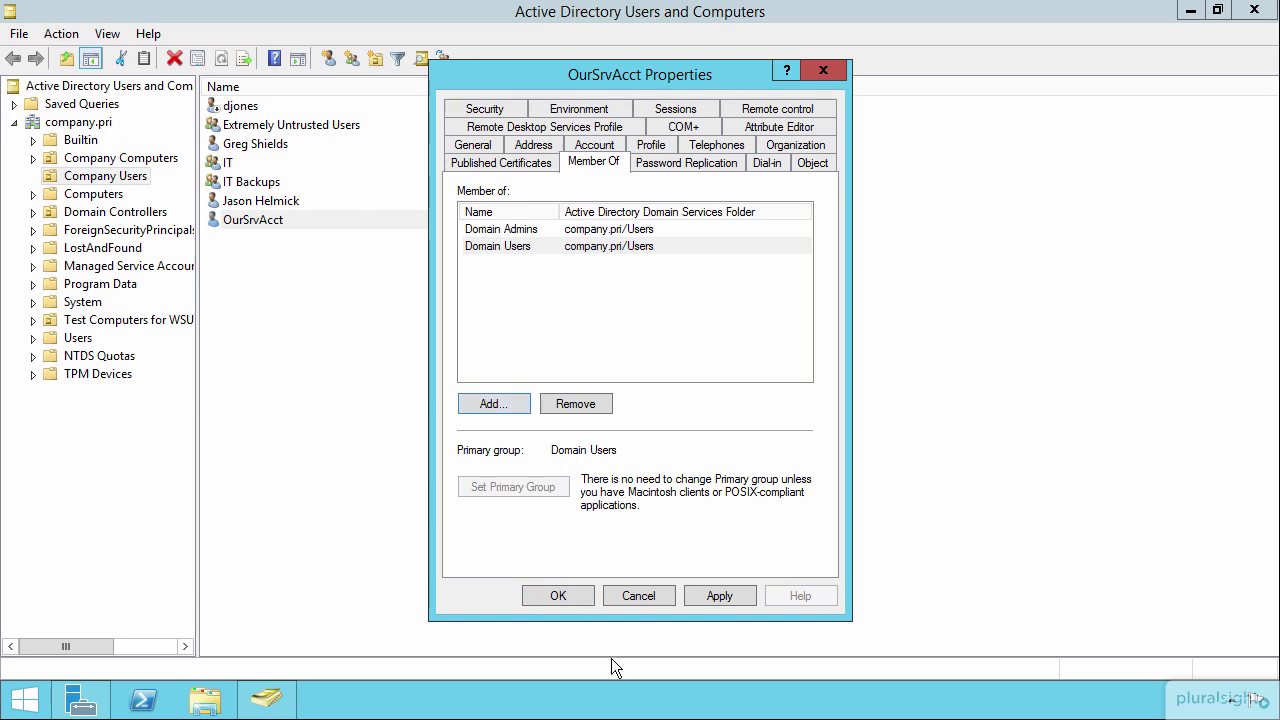
pyautogui.click(559, 597)
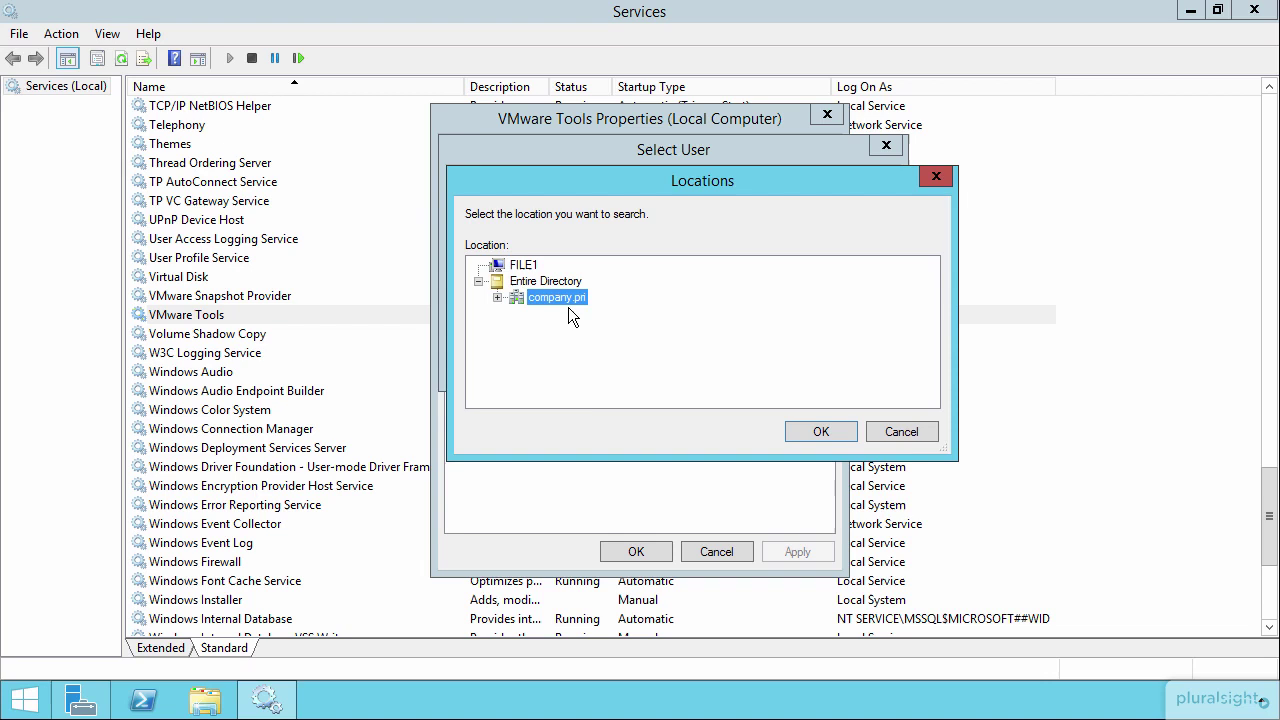
# Choose company.pri, enter oursrvacct as VMware Tools' log-on account, and type its password twice
pyautogui.doubleClick(562, 298)
pyautogui.click(822, 433)
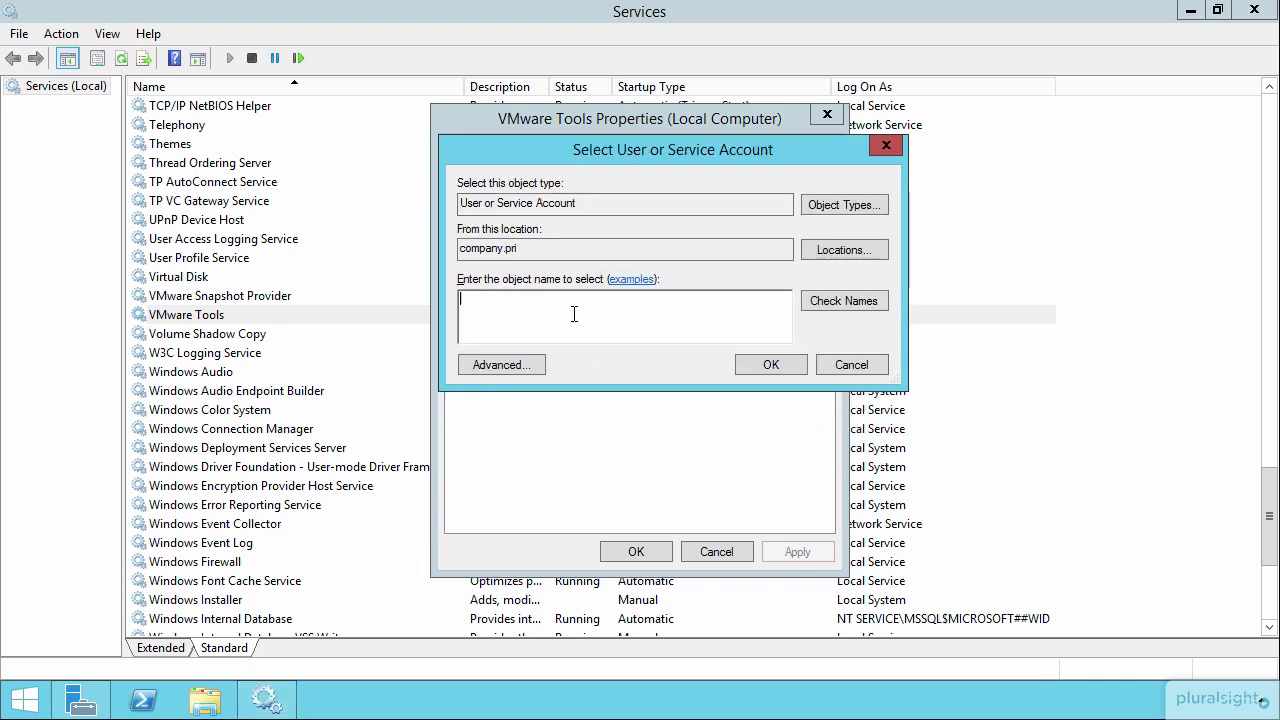
pyautogui.write('oursrvacct@company.pri')
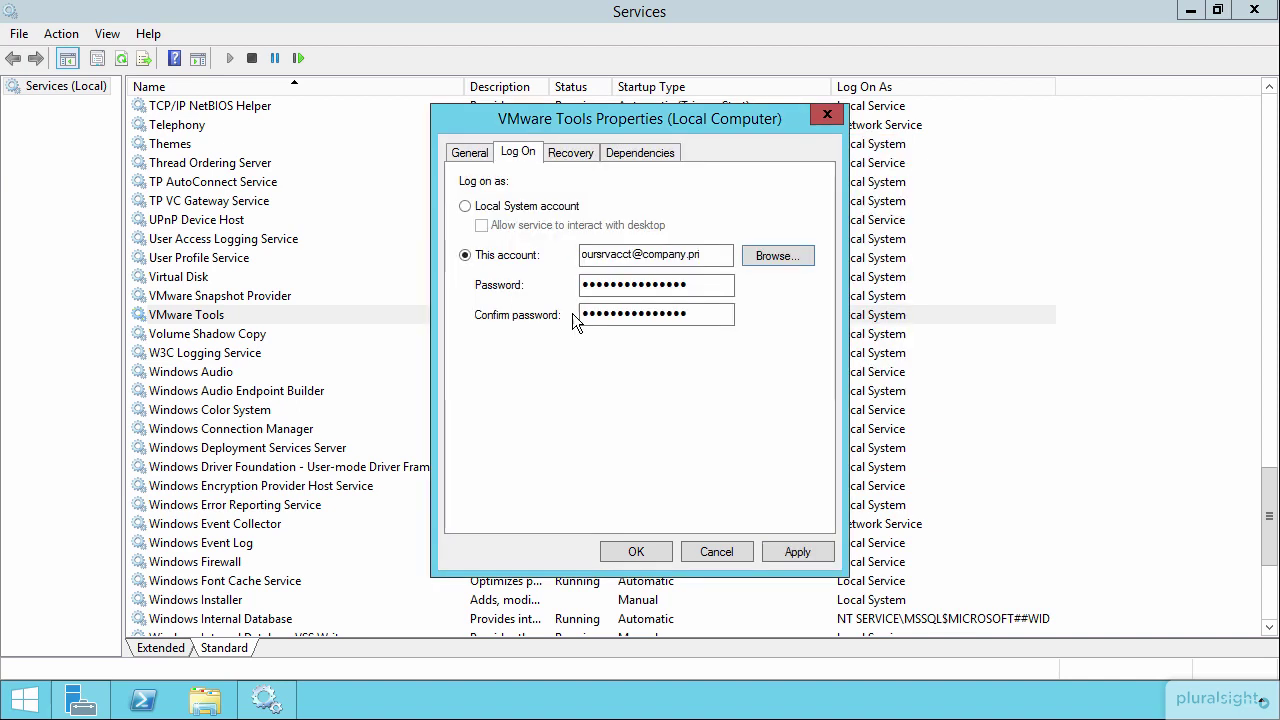
pyautogui.doubleClick(630, 285)
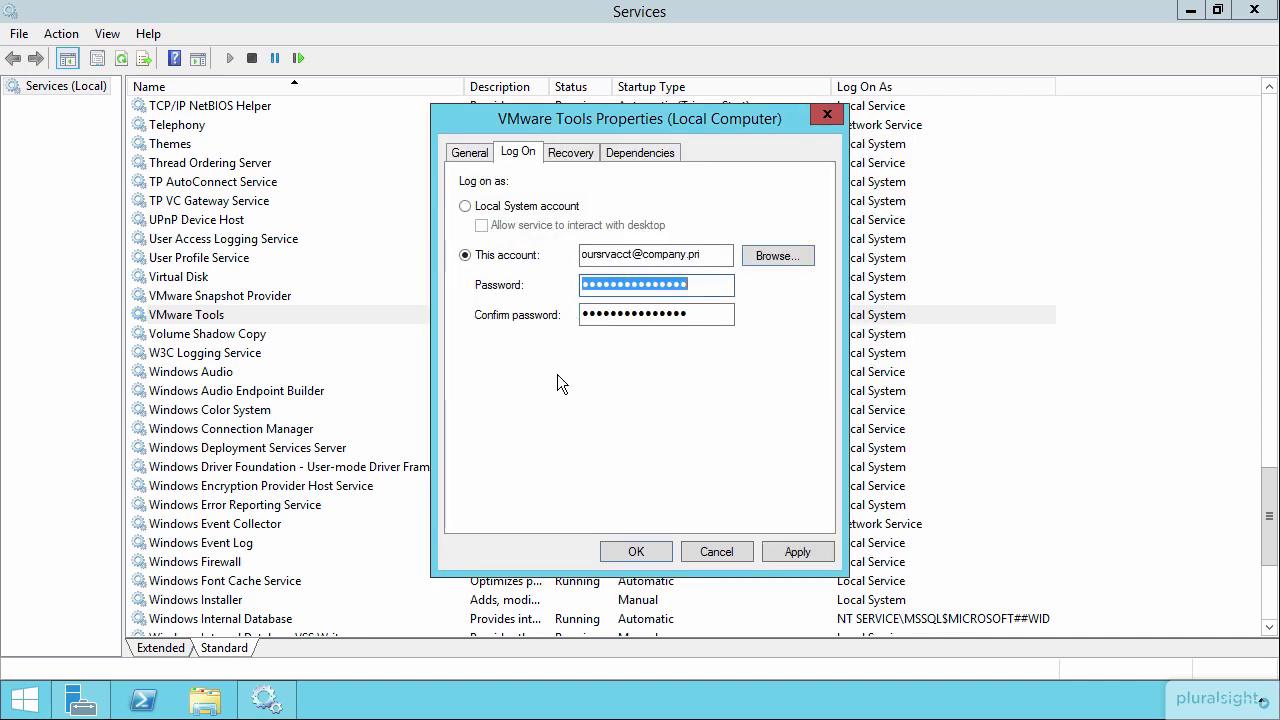
pyautogui.write('********')
pyautogui.press('Tab')
pyautogui.write('******')
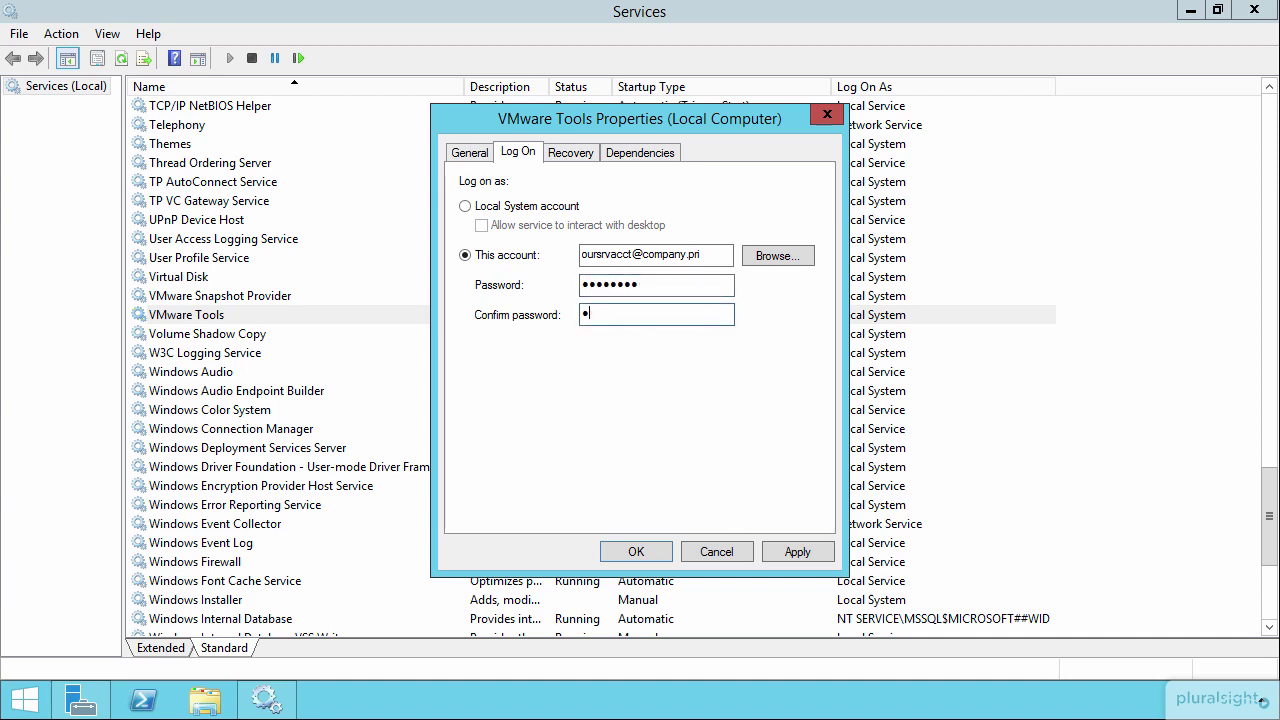
pyautogui.write('**')
# Apply the oursrvacct logon to VMware Tools and acknowledge the Log On As A Service and restart messages
pyautogui.click(632, 555)
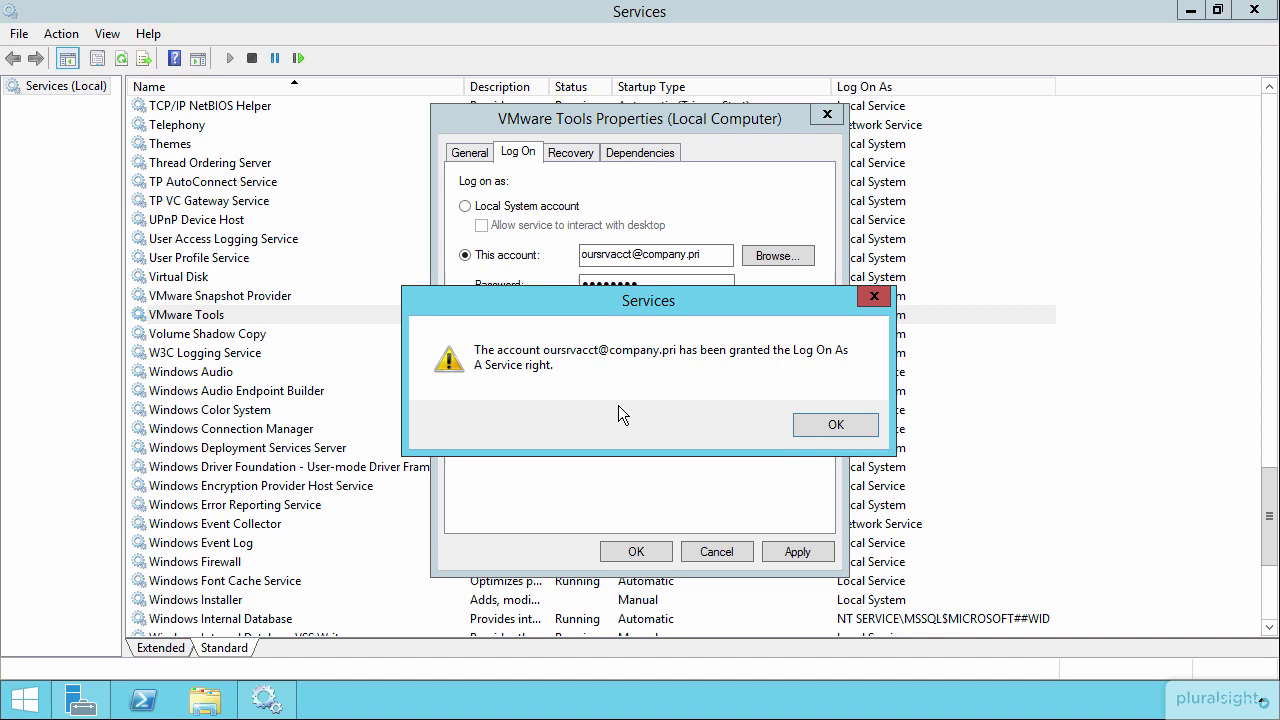
pyautogui.click(832, 424)
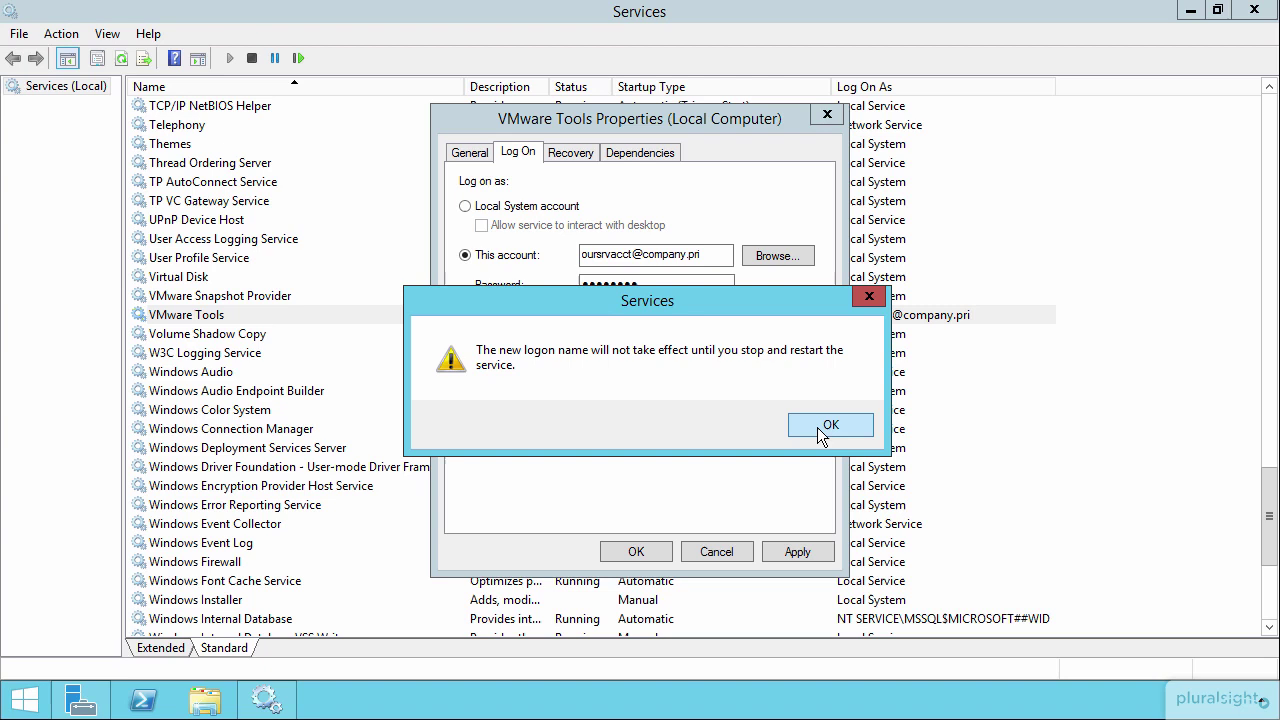
pyautogui.click(817, 427)
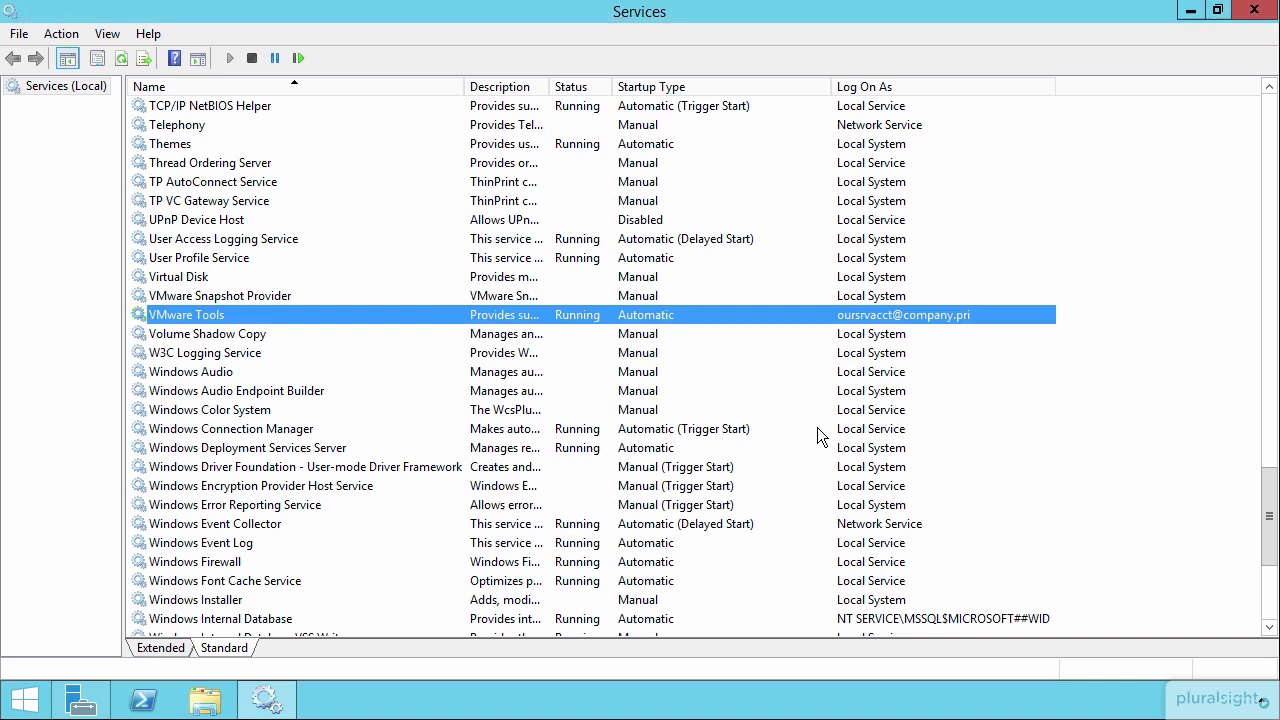
pyautogui.rightClick(388, 316)
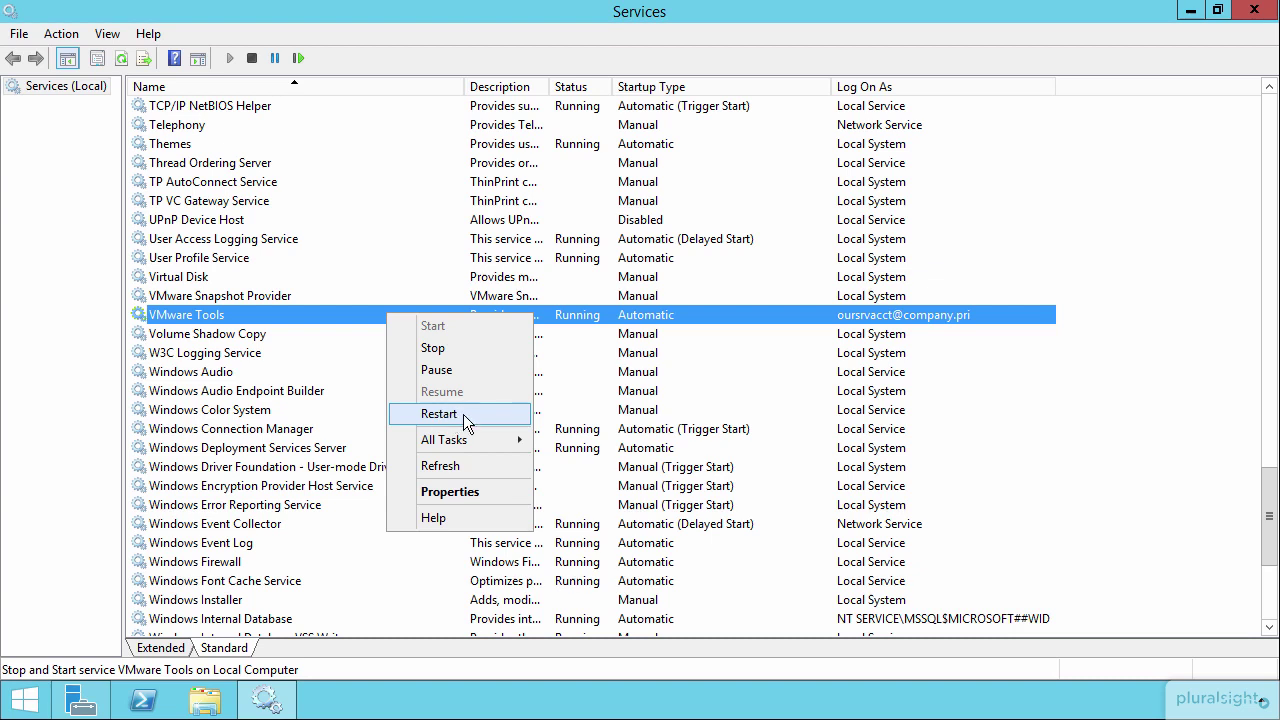
pyautogui.click(860, 320)
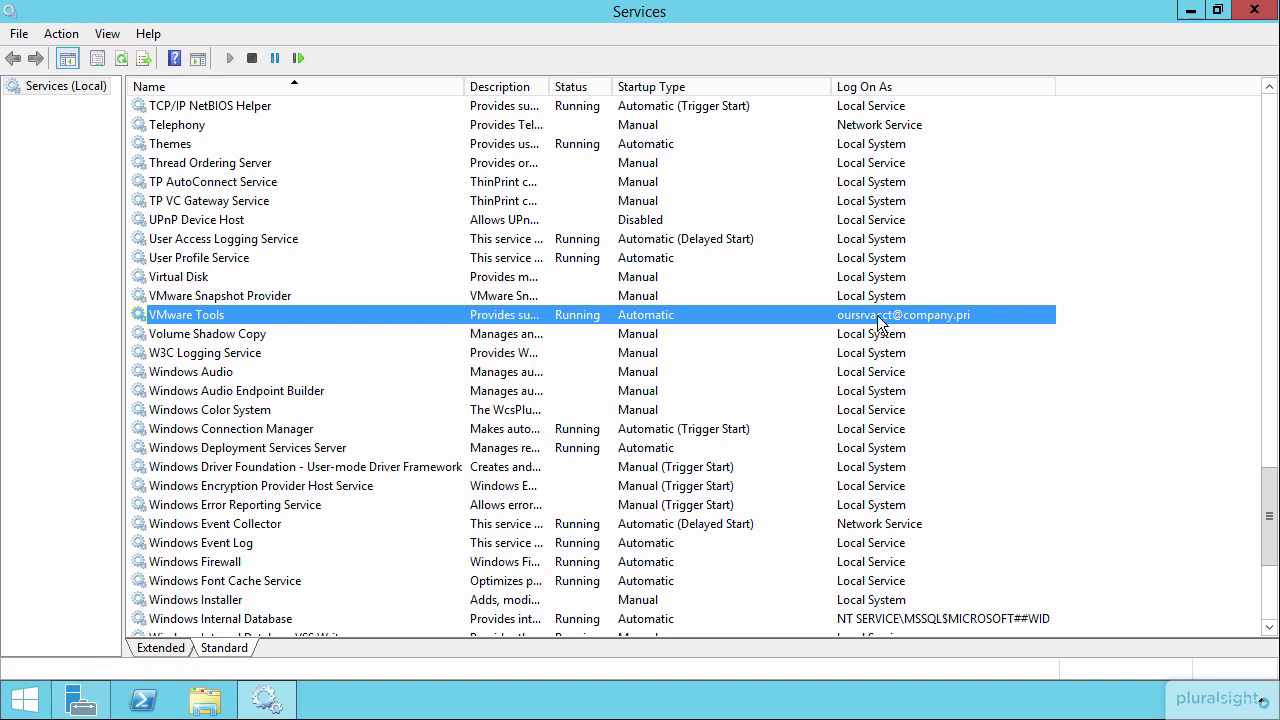